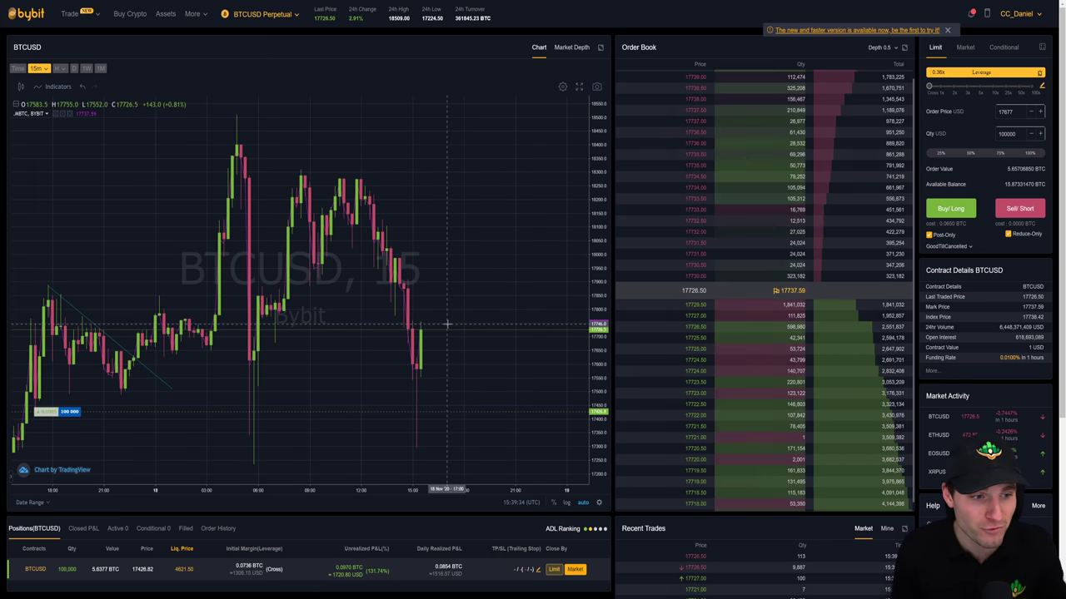
Step: Sketch a freehand dip-and-rally path on the 15m BTCUSD chart, then delete it
drag(448, 325, 462, 321)
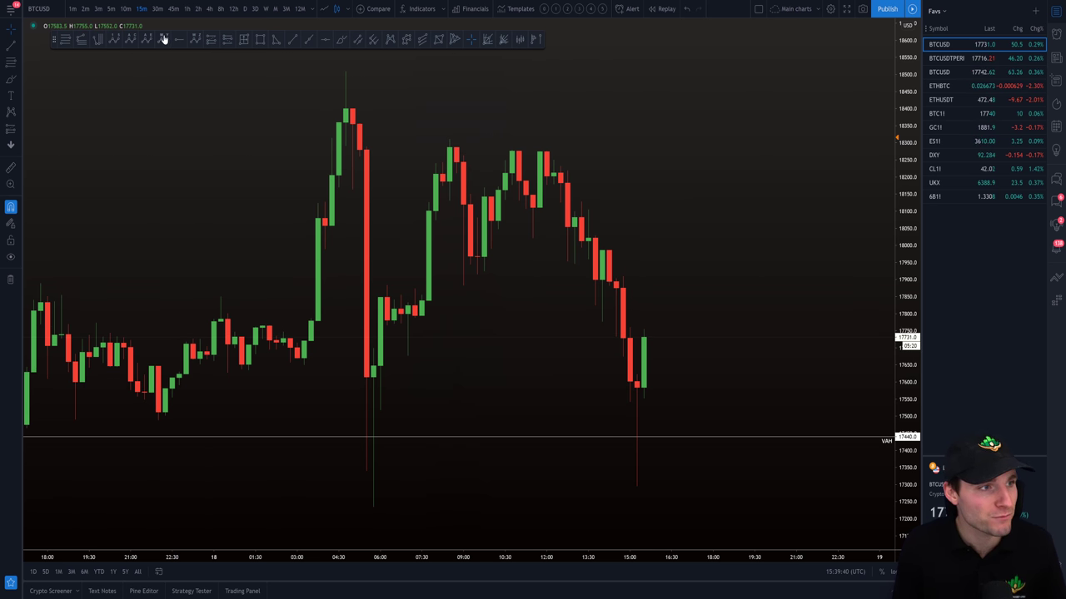
scroll(665, 283, down, 1)
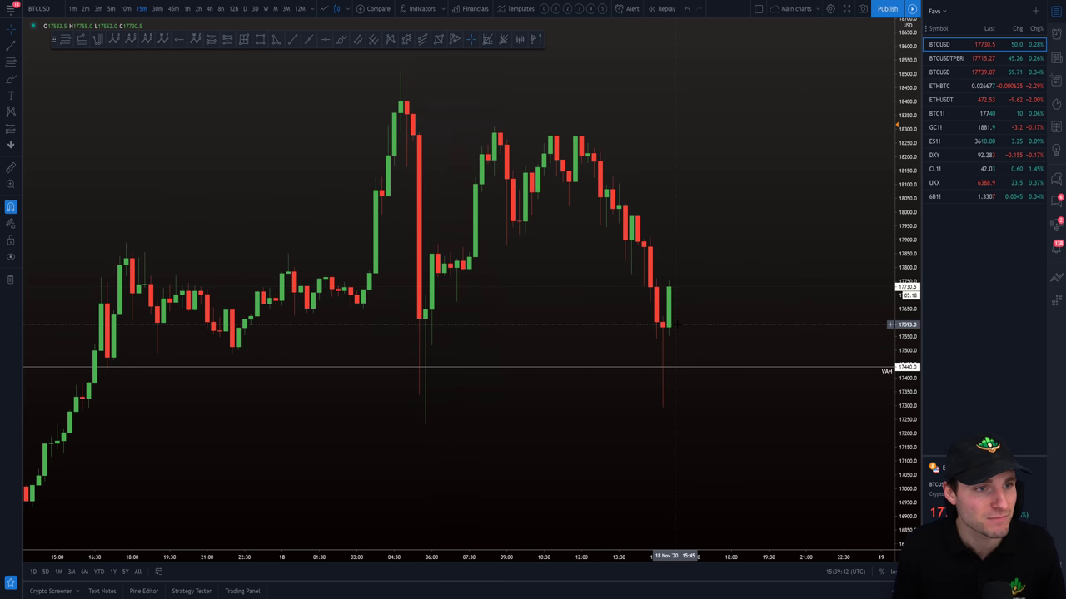
scroll(549, 291, up, 1)
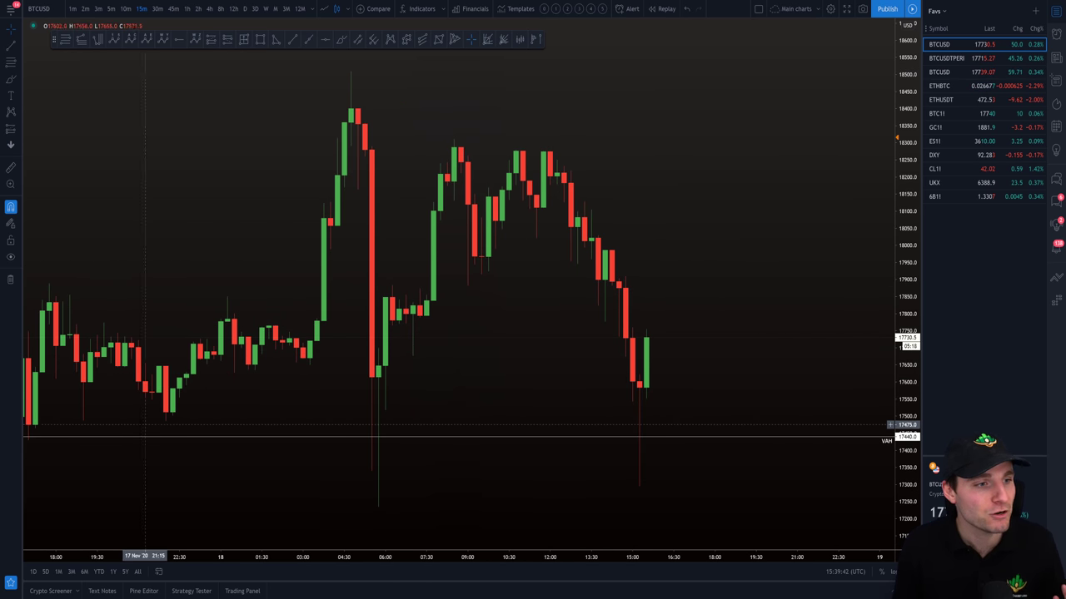
click(340, 40)
mouse_move(57, 408)
mouse_down()
mouse_move(274, 135)
mouse_move(481, 219)
mouse_move(533, 150)
mouse_move(629, 350)
mouse_move(658, 449)
mouse_move(797, 158)
mouse_up()
key(Delete)
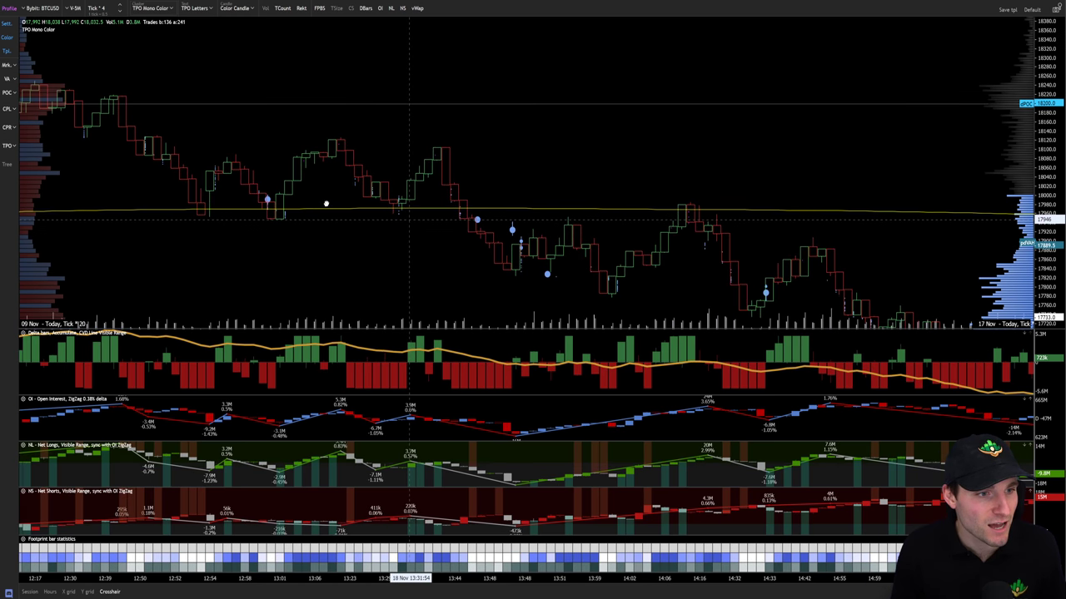
drag(409, 218, 312, 214)
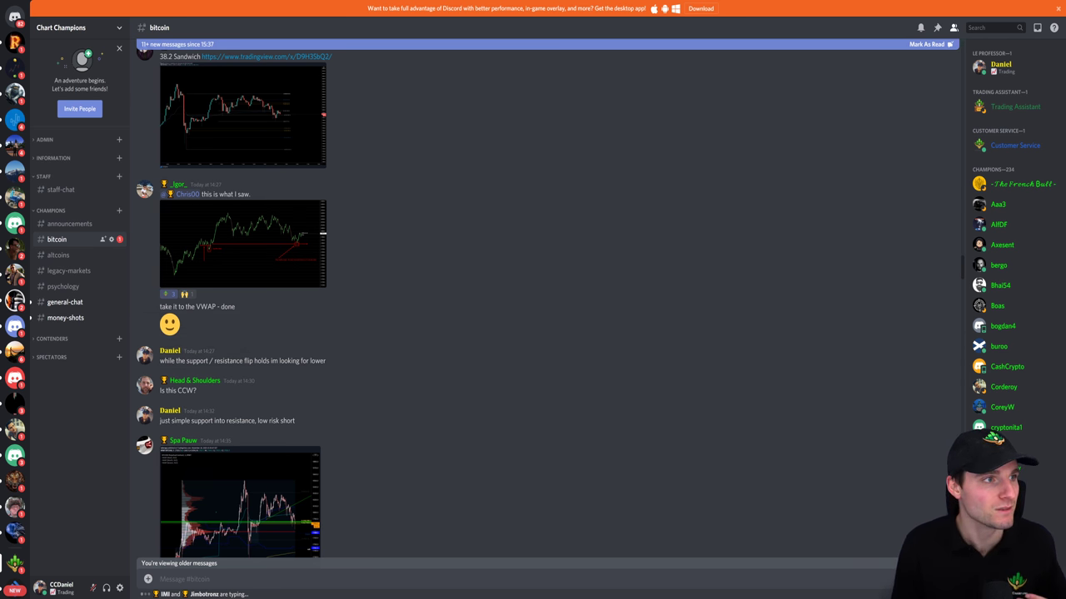
Step: Drag the Exocharts BTCUSD footprint chart to its latest bars, then go back to Discord #bitcoin
key(alt+Tab)
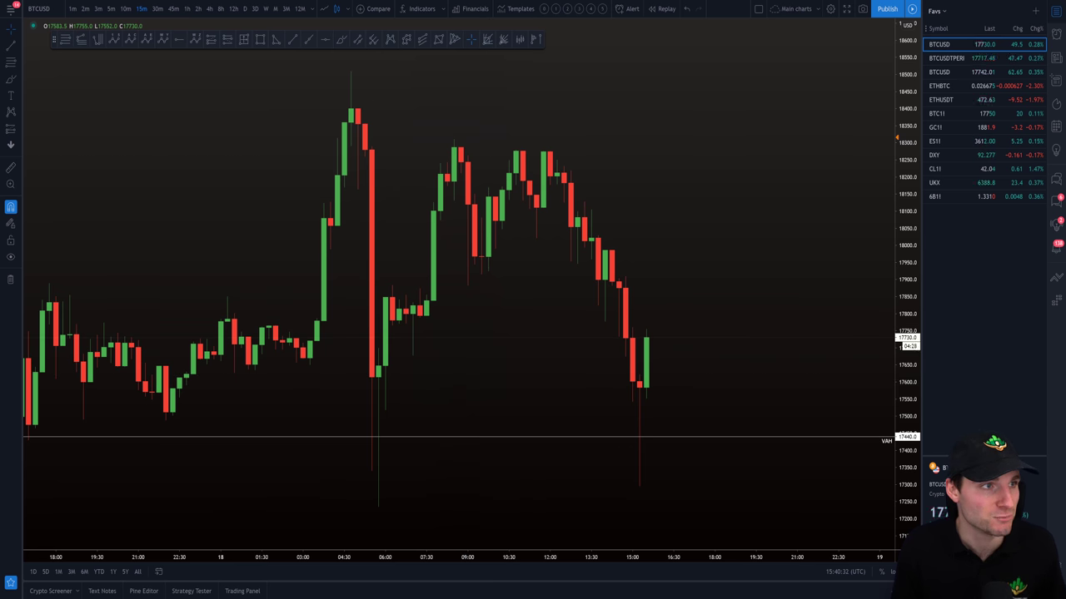
key(alt+Tab)
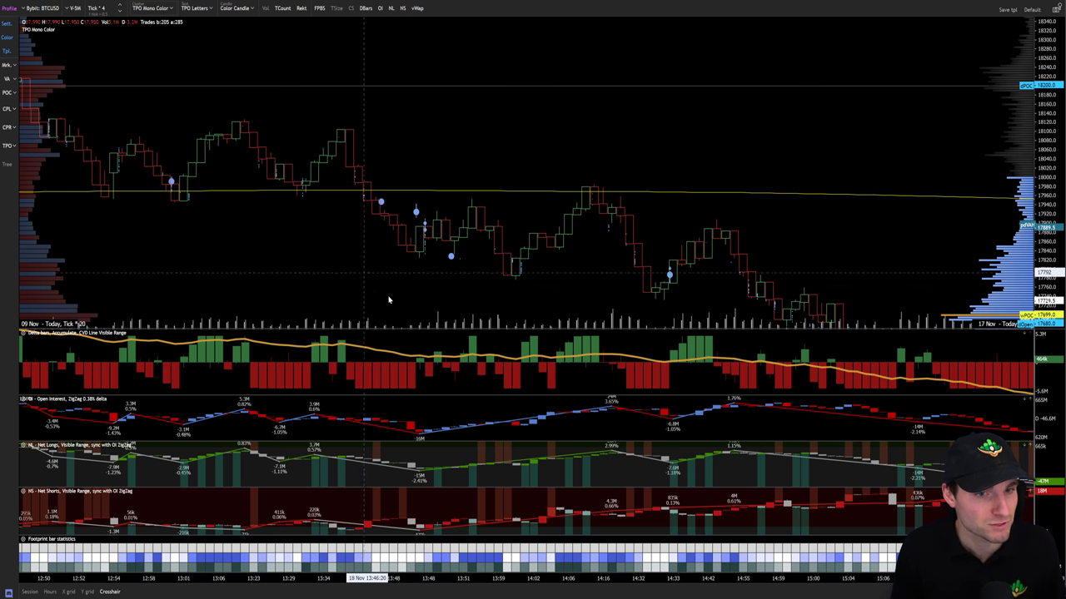
drag(963, 286, 857, 254)
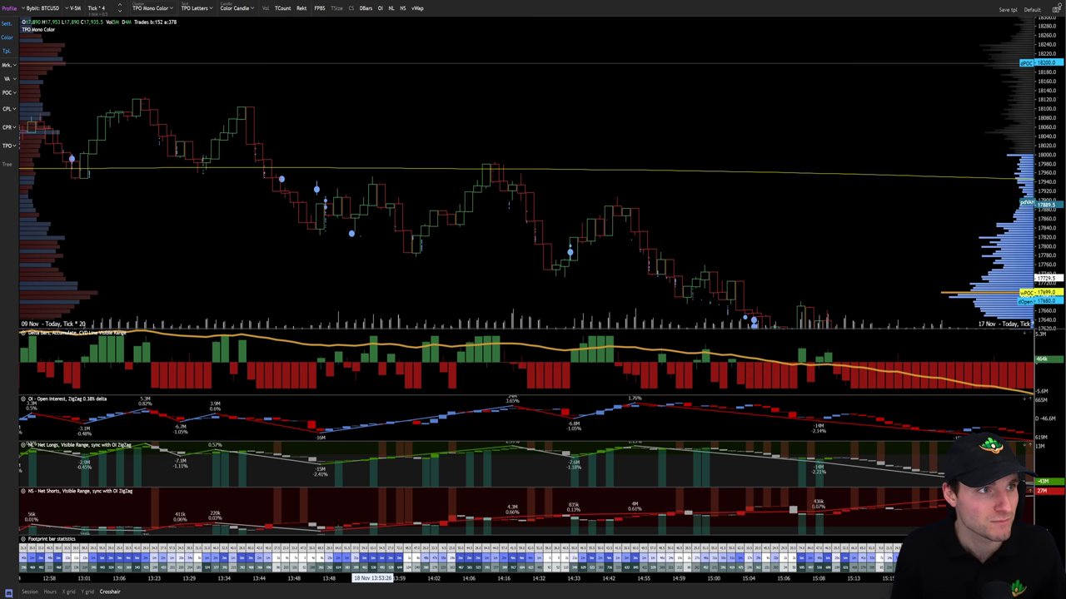
key(alt+Tab)
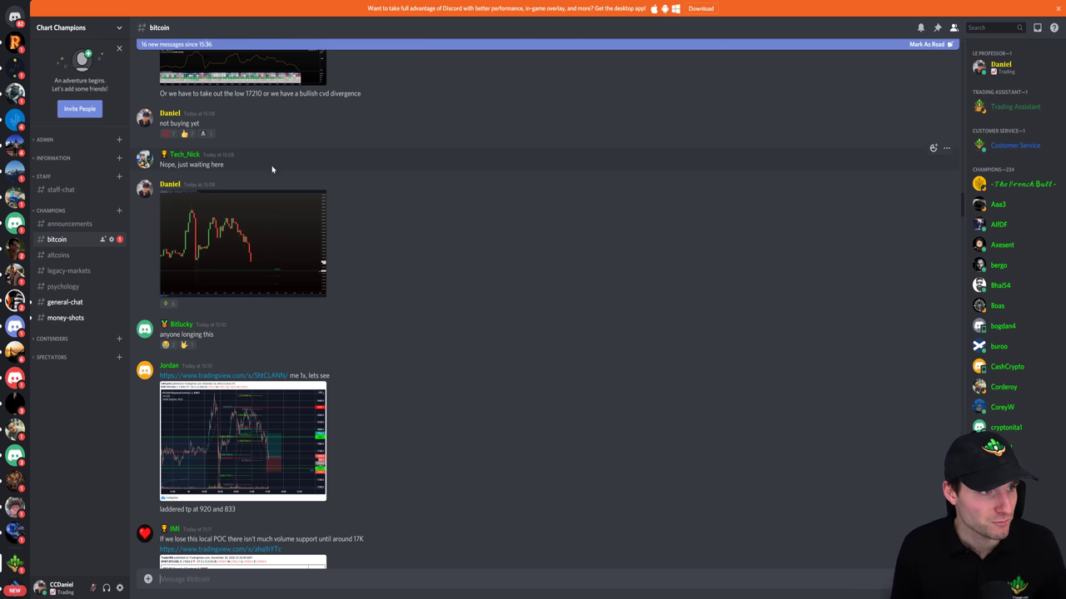
mouse_move(241, 215)
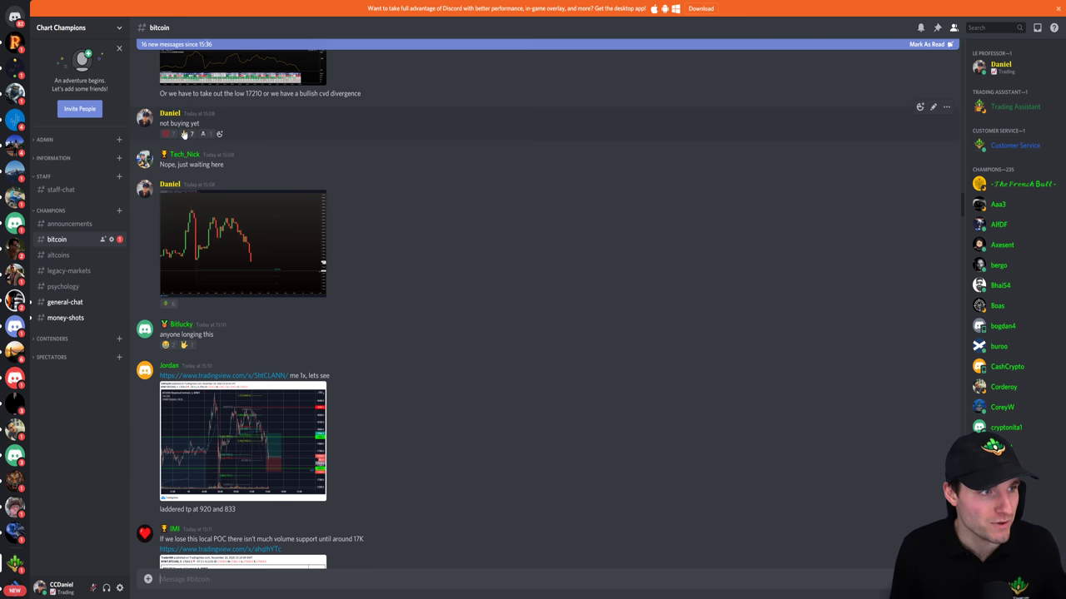
click(223, 229)
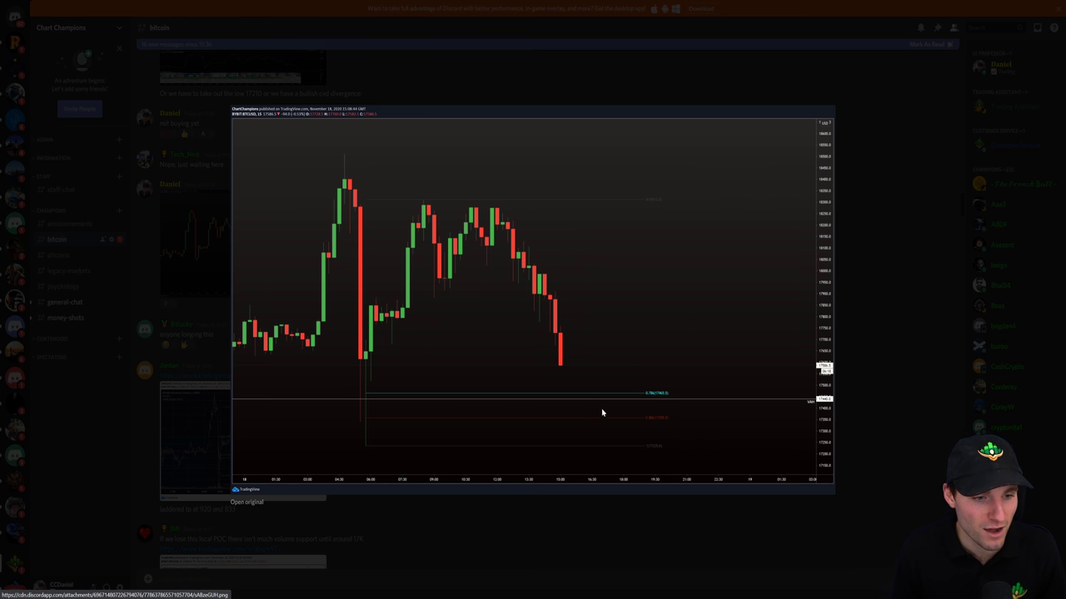
click(848, 396)
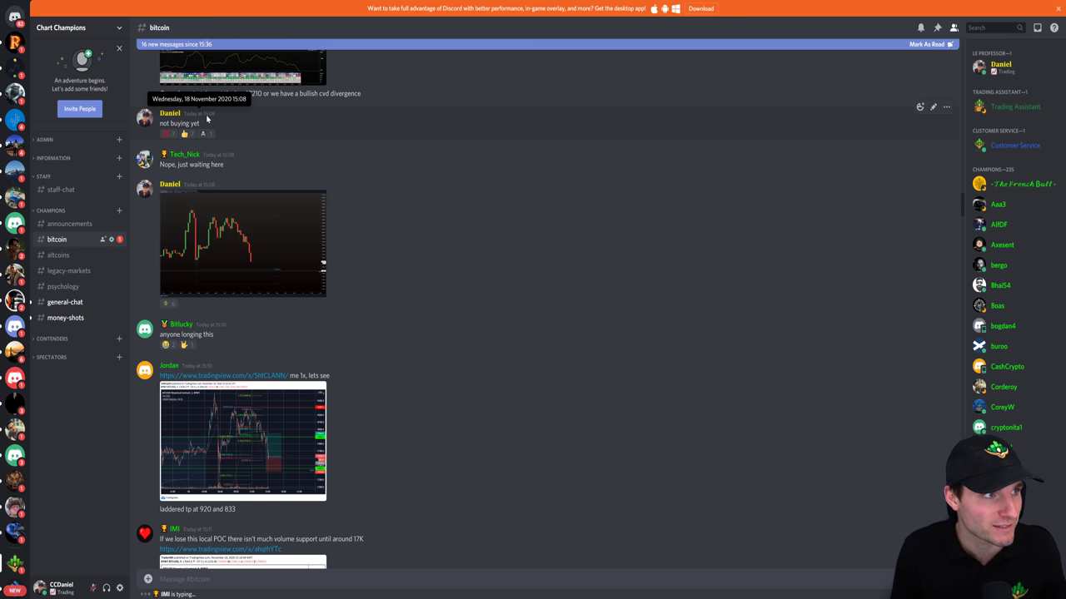
scroll(436, 207, down, 1)
scroll(447, 242, down, 2)
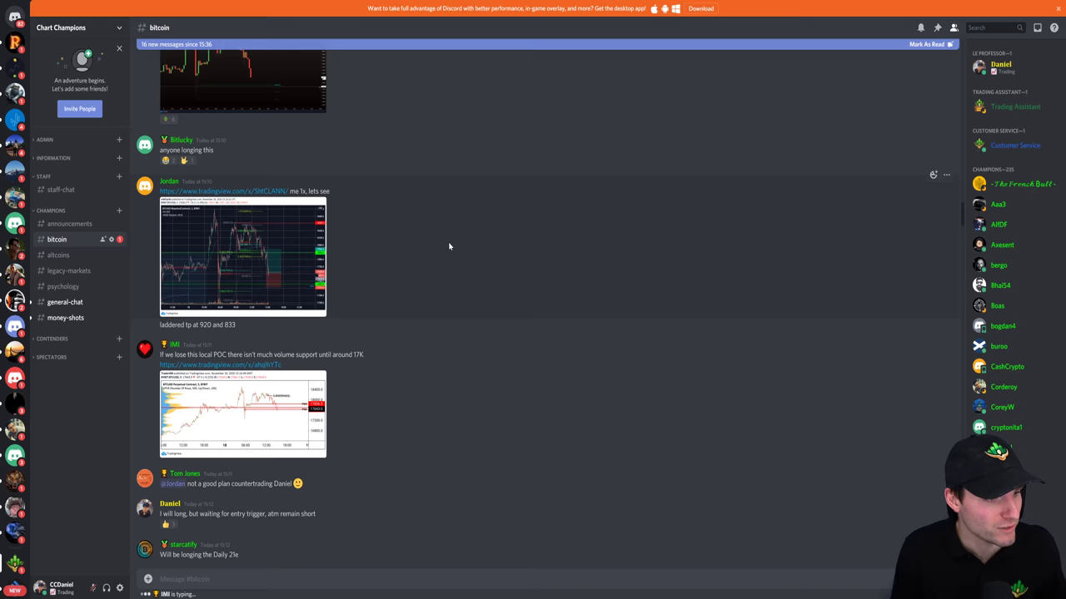
scroll(364, 335, down, 2)
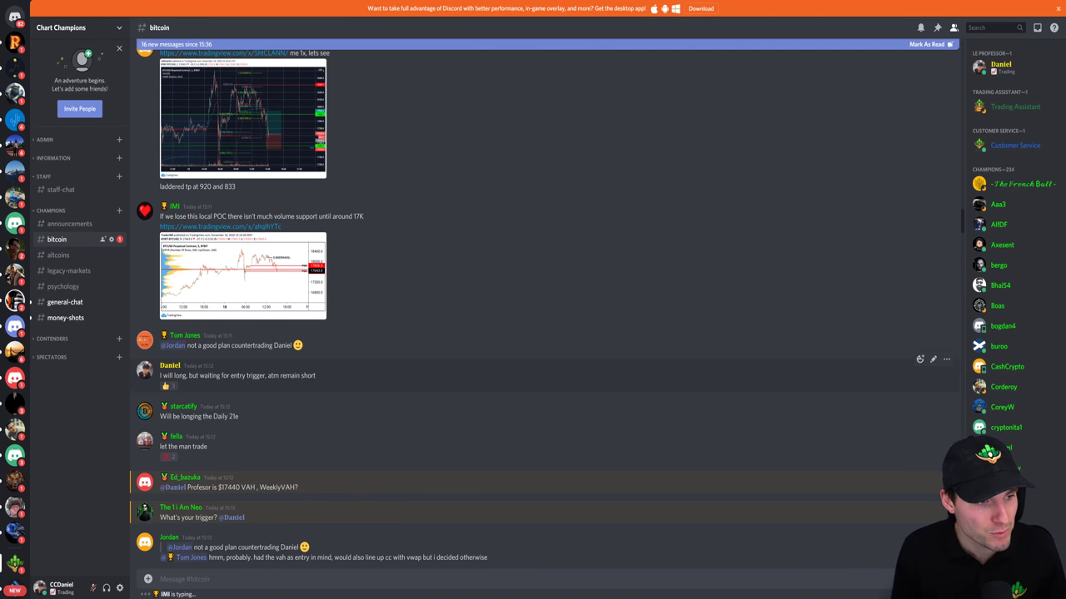
scroll(378, 343, down, 1)
scroll(378, 343, down, 1)
scroll(378, 343, down, 2)
scroll(378, 343, down, 1)
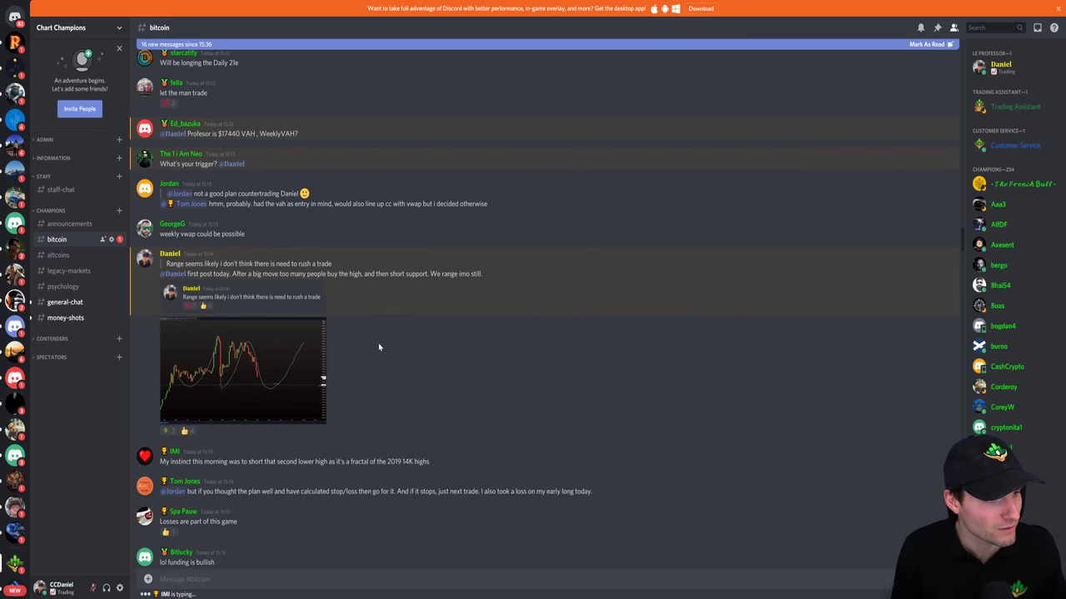
scroll(378, 347, down, 1)
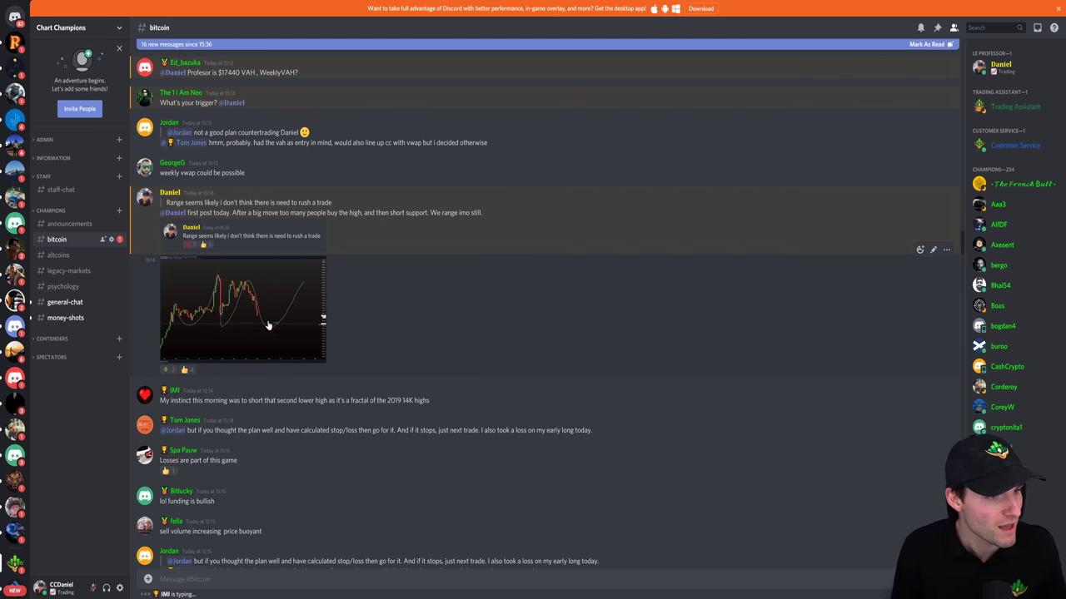
click(218, 237)
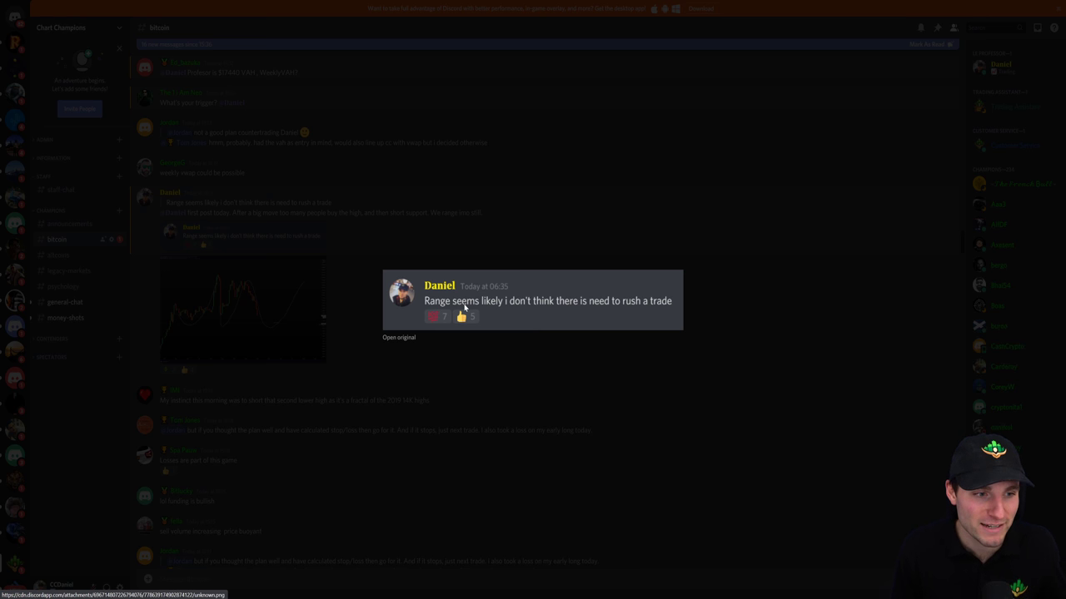
click(483, 383)
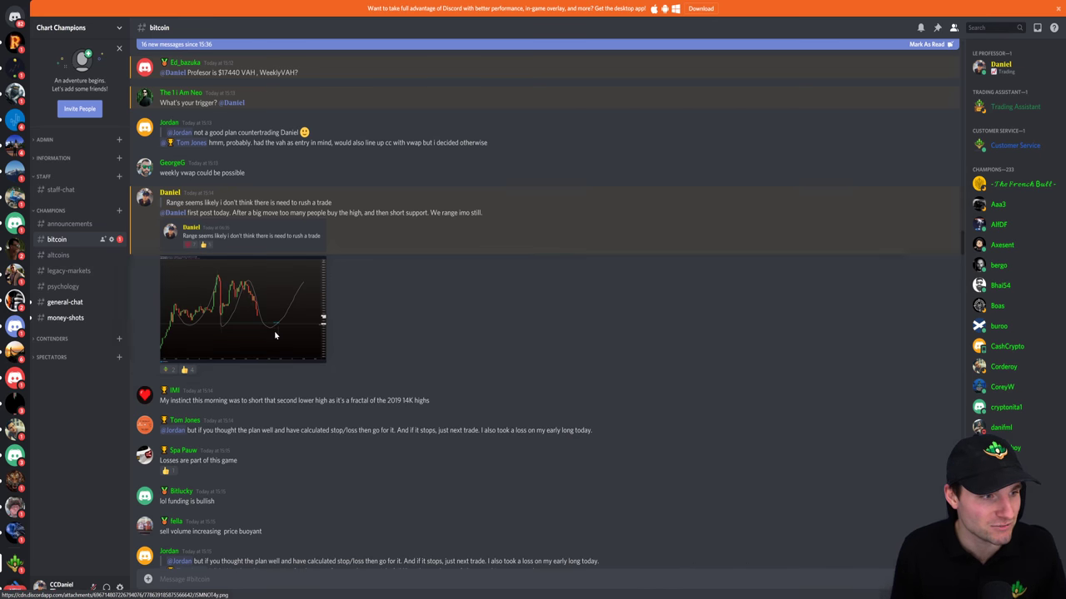
click(235, 317)
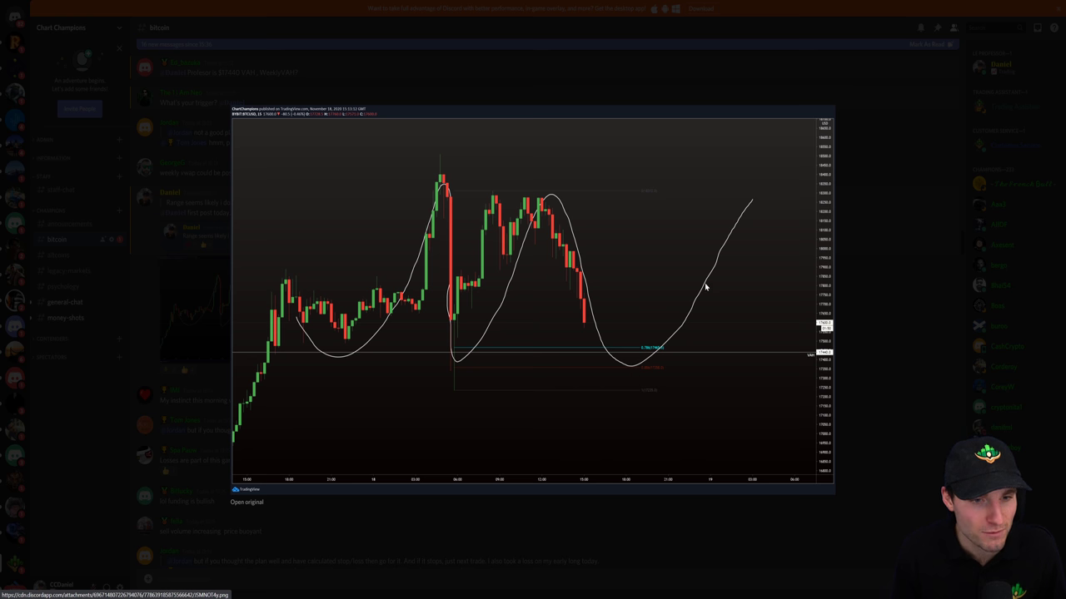
Step: Close the enlarged chart image and scroll down through the newer #bitcoin messages
click(587, 78)
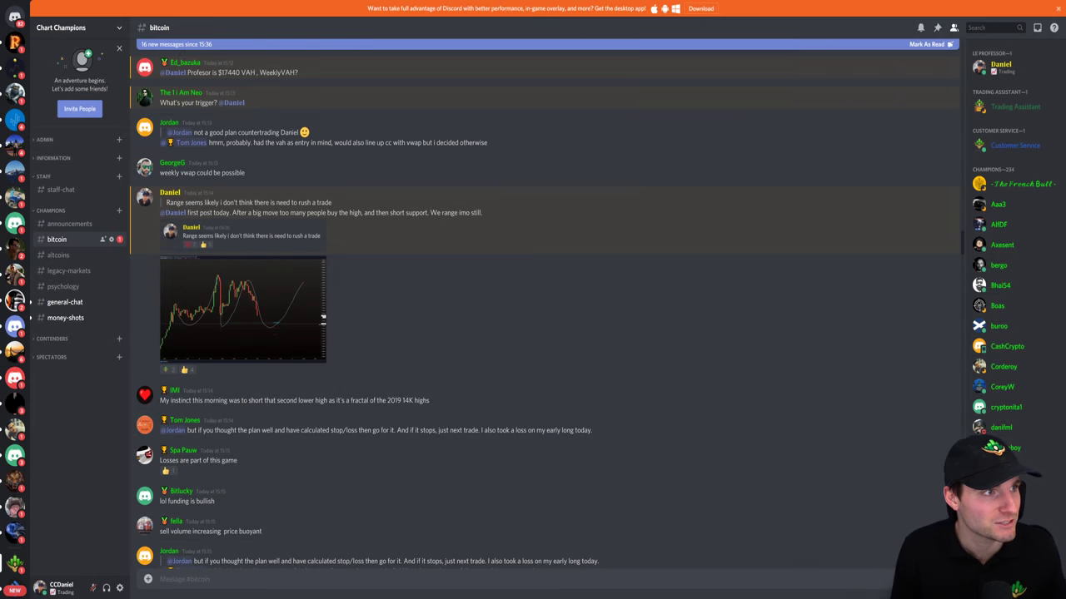
key(alt+Tab)
key(alt+Tab)
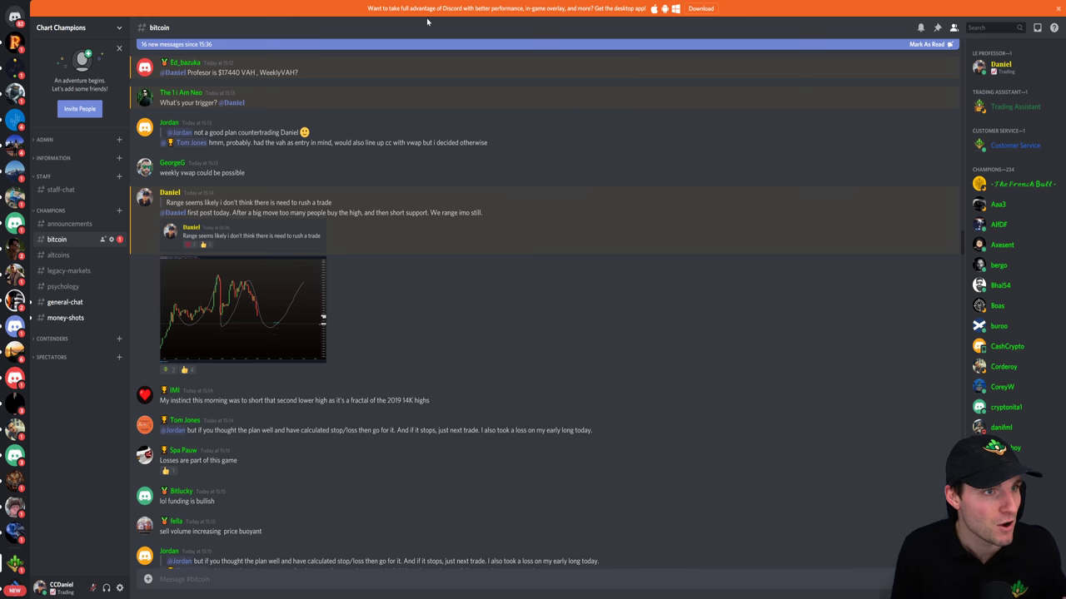
scroll(480, 337, down, 2)
scroll(407, 277, down, 2)
scroll(408, 276, down, 3)
scroll(400, 316, down, 3)
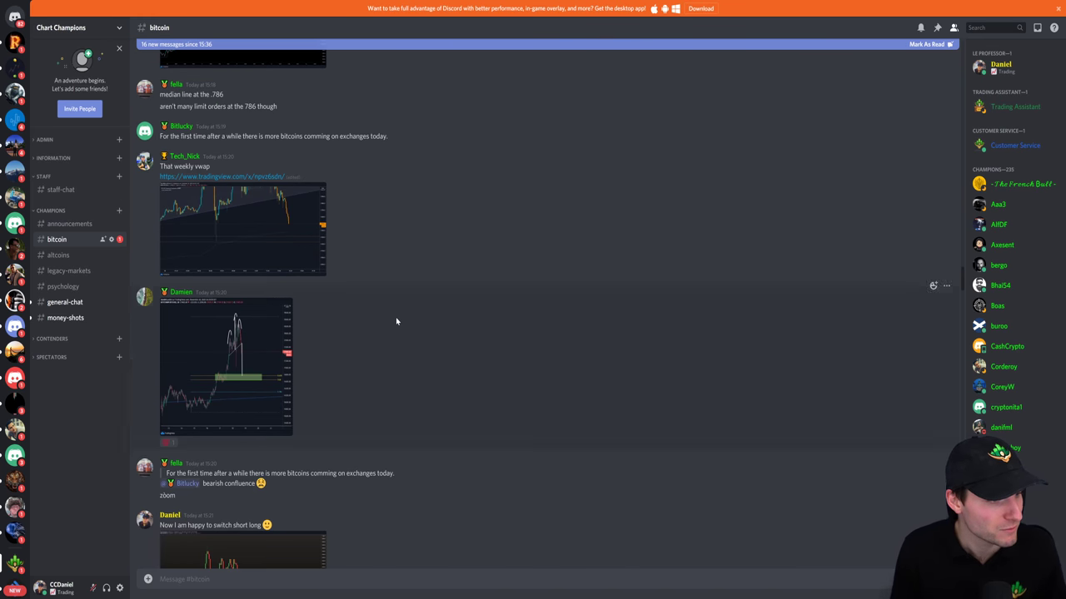
scroll(396, 317, down, 3)
scroll(404, 320, down, 3)
mouse_move(242, 308)
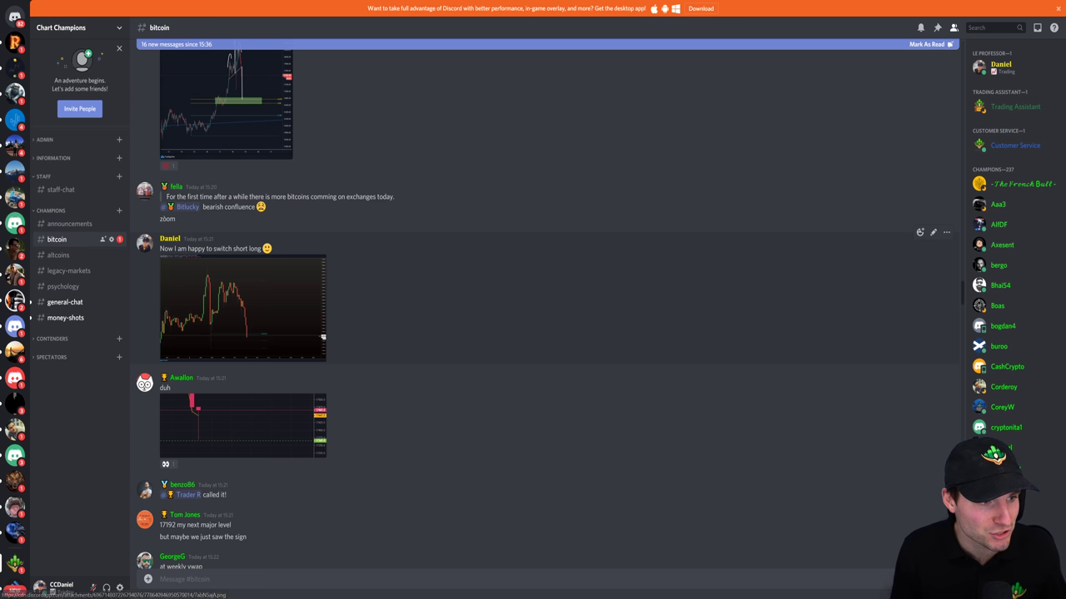
scroll(441, 320, down, 3)
scroll(482, 335, down, 1)
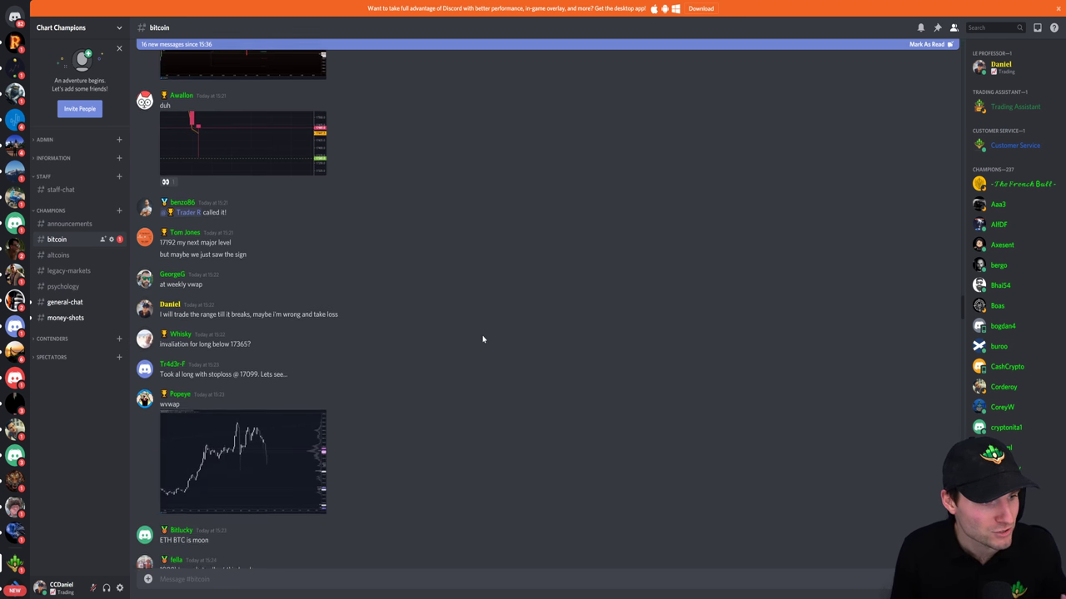
scroll(483, 336, down, 2)
scroll(425, 374, down, 1)
scroll(424, 373, up, 5)
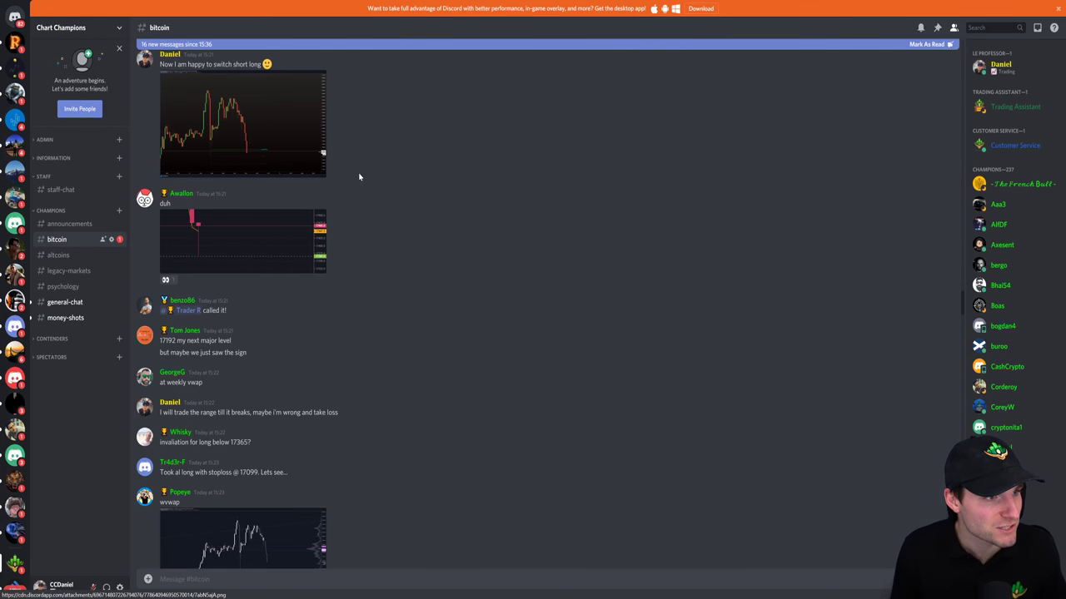
Step: Enlarge and close an earlier chart image posted in #bitcoin, then scroll further down
click(250, 125)
click(593, 517)
scroll(517, 350, down, 5)
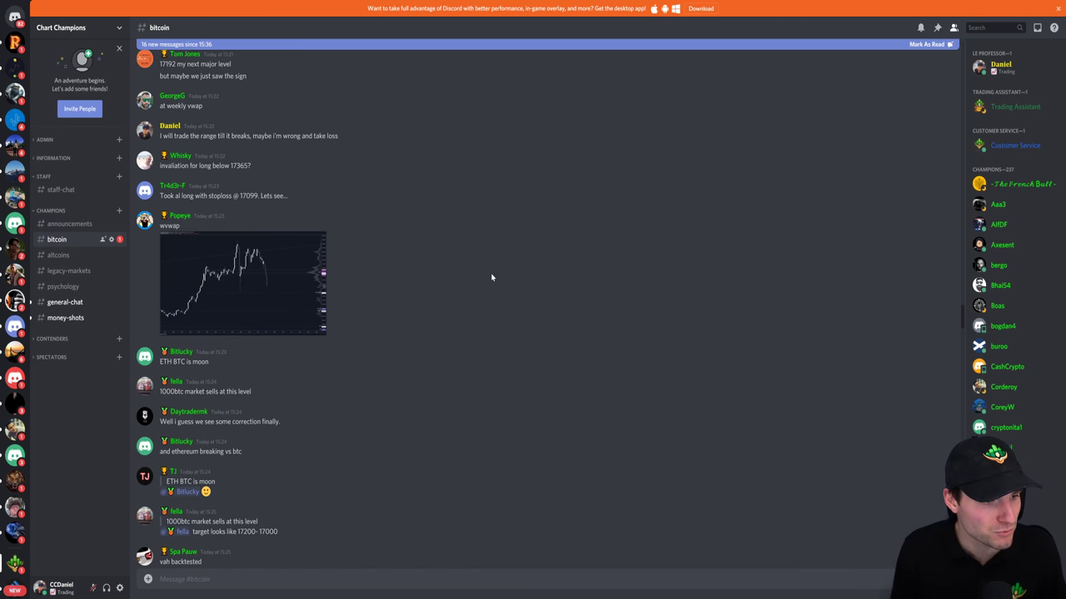
scroll(486, 275, down, 3)
scroll(385, 274, down, 4)
scroll(350, 328, down, 3)
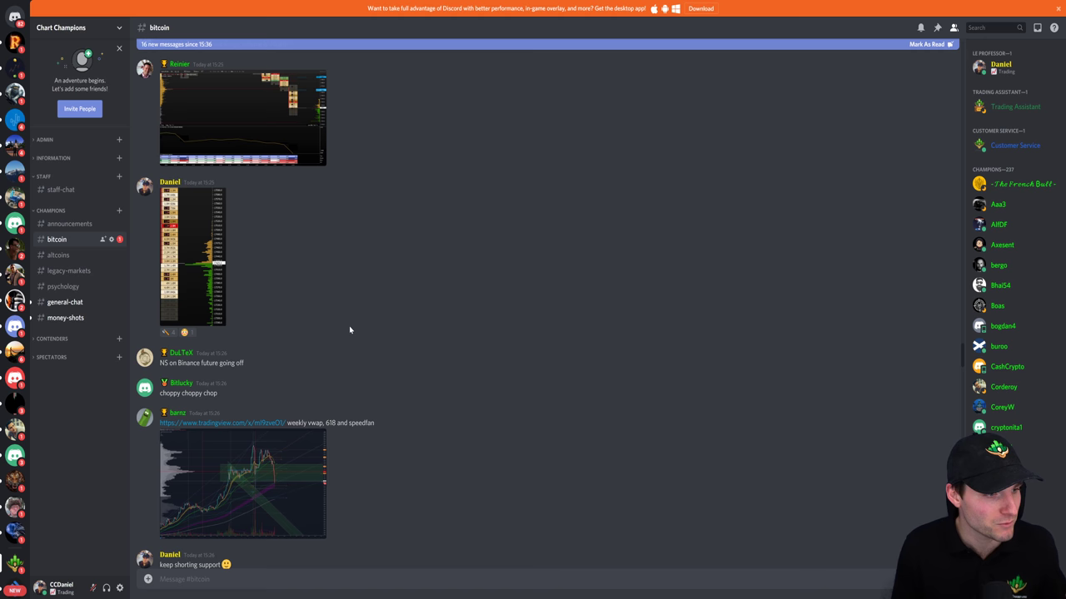
Step: Inspect the order-book volume chart, then scroll to the 'took long on champions stream account' post
click(206, 289)
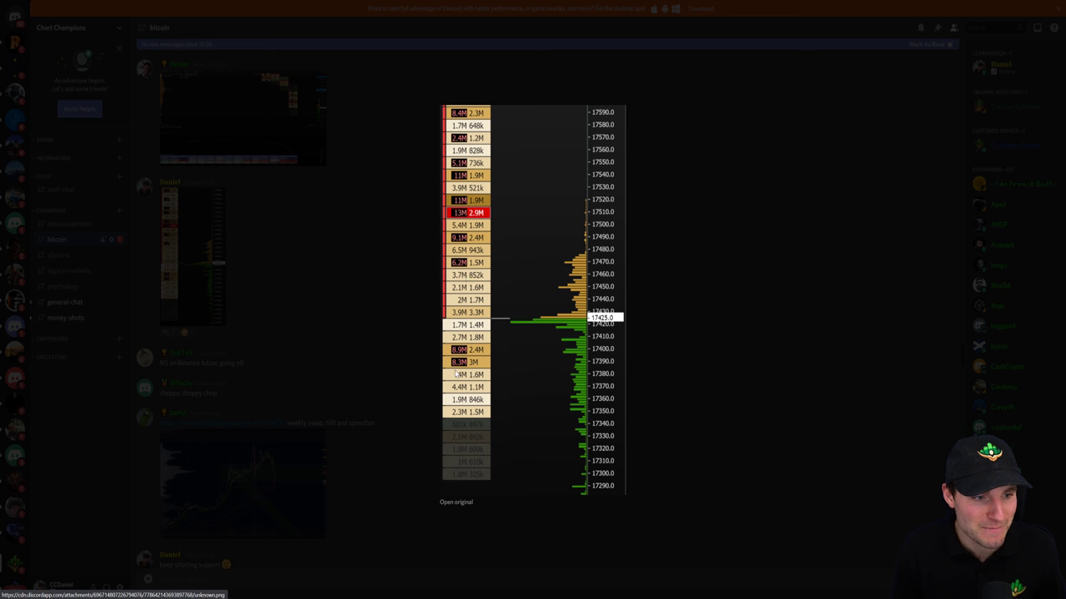
click(752, 308)
scroll(527, 266, down, 3)
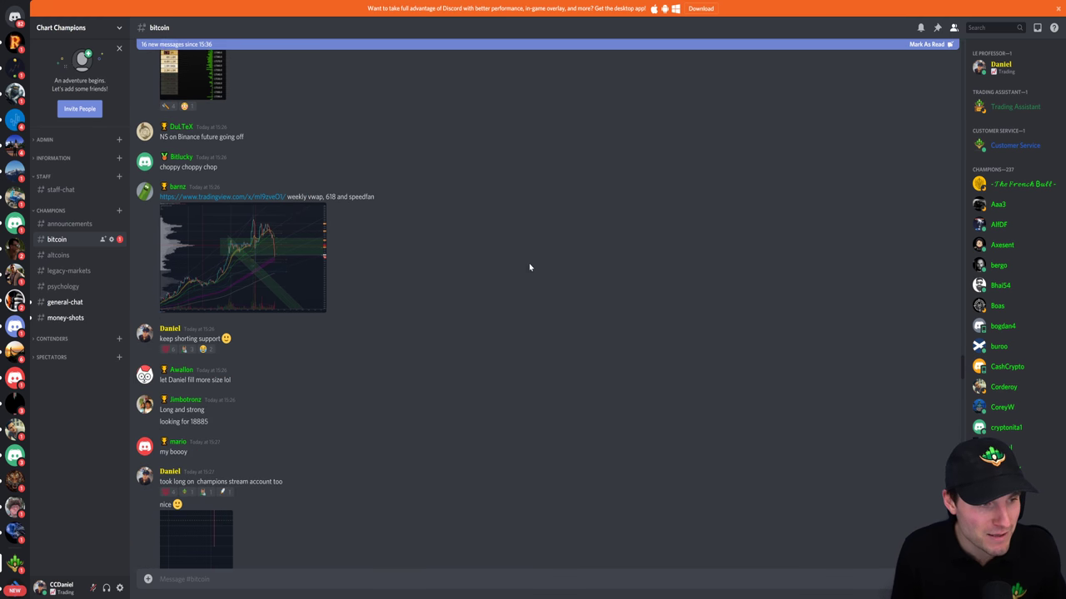
scroll(497, 276, down, 2)
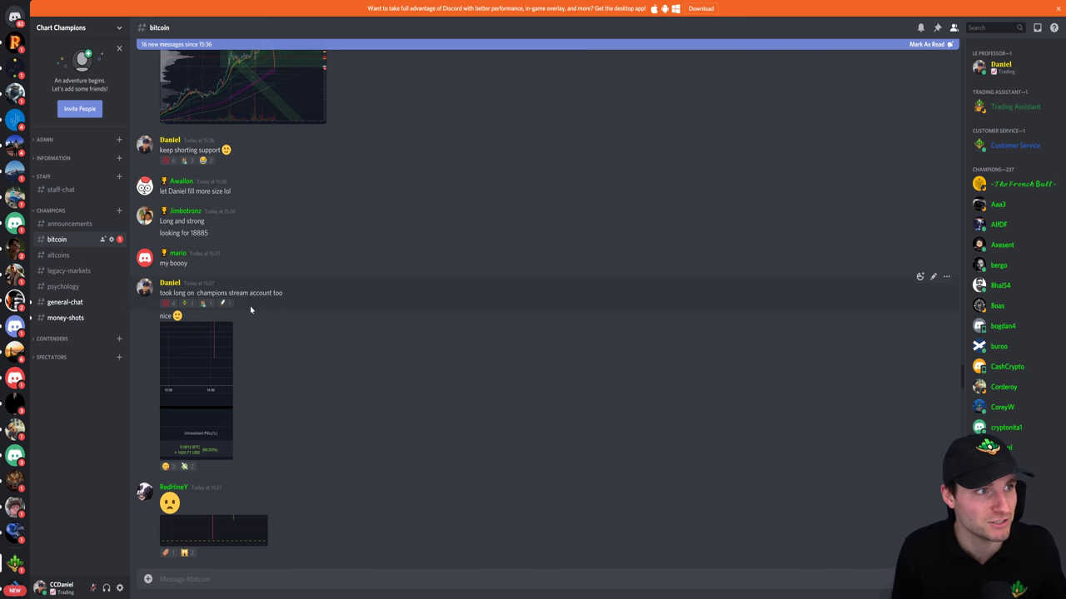
Step: Enlarge and close the profit screenshot under the long-trade post, then scroll on
click(202, 385)
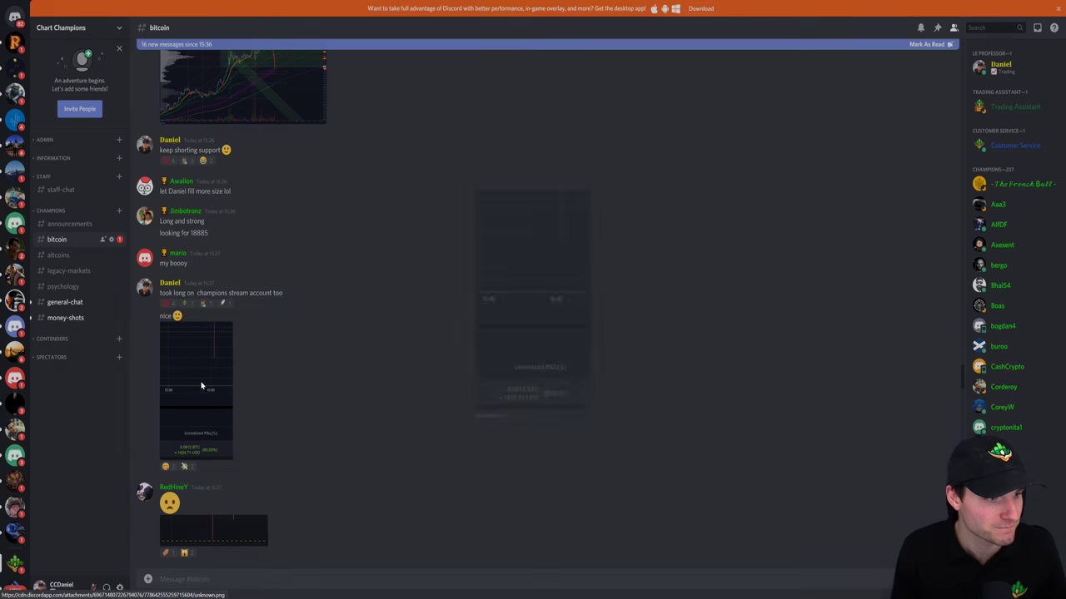
click(751, 425)
scroll(366, 347, down, 4)
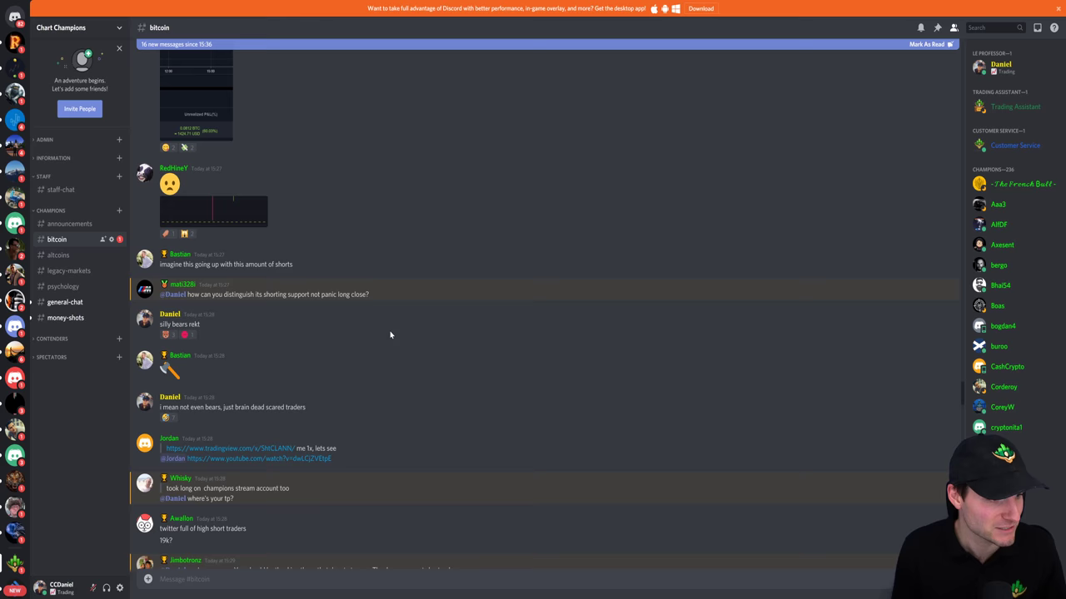
scroll(390, 333, down, 2)
scroll(396, 318, down, 2)
scroll(318, 332, down, 1)
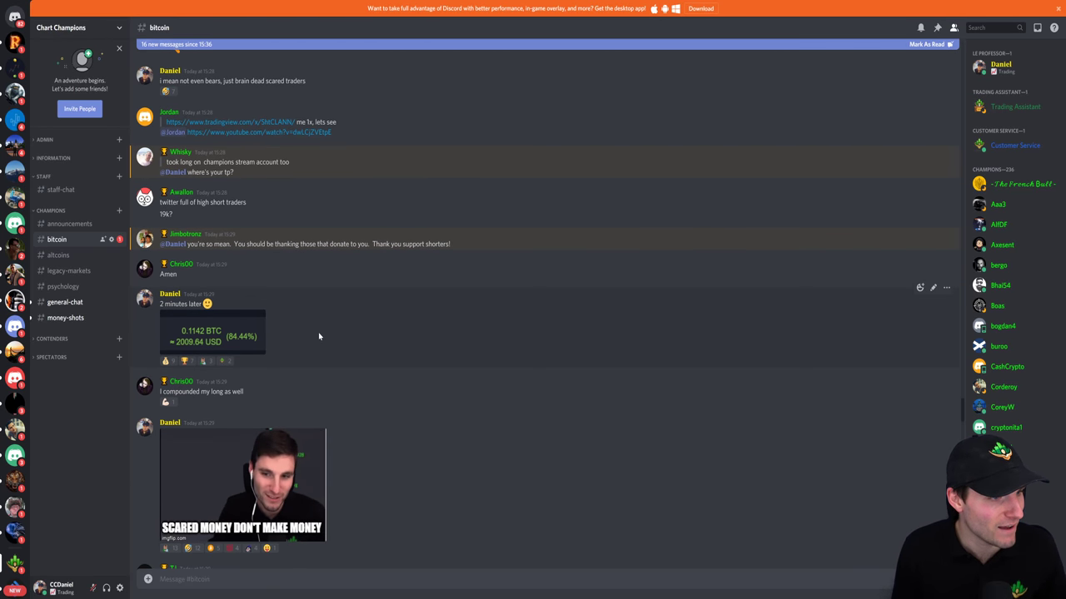
scroll(249, 275, down, 1)
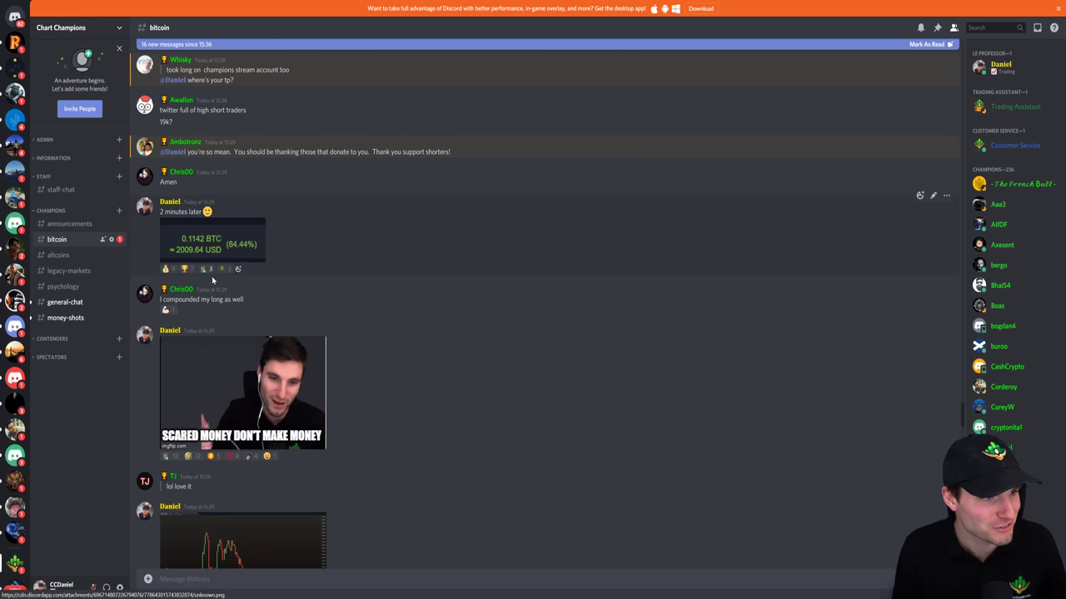
Step: View the posted BTCUSD candlestick chart enlarged, then switch to Bybit's open position
scroll(609, 297, down, 1)
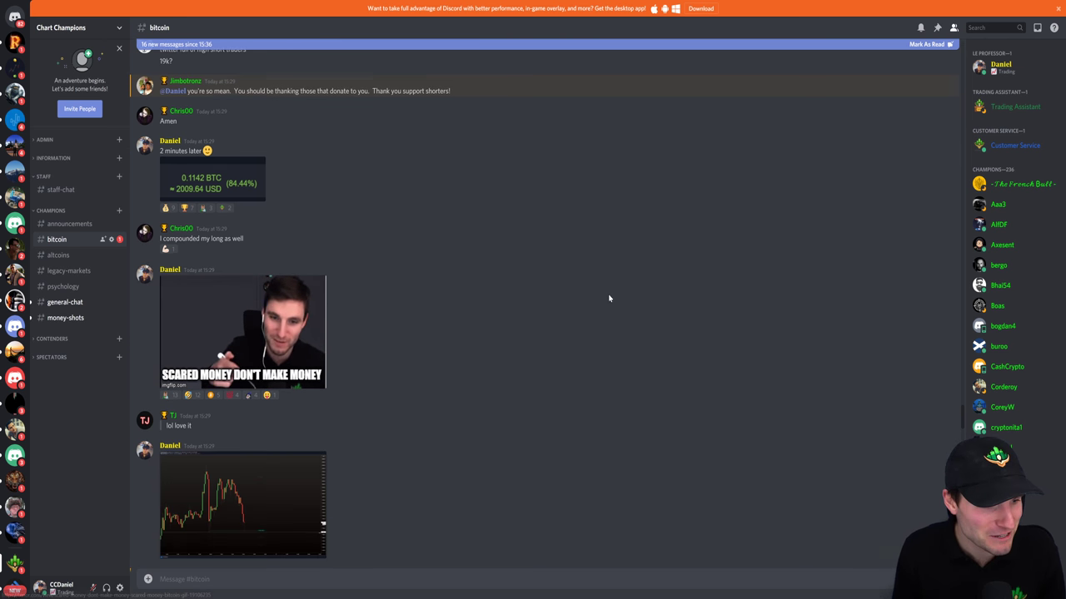
scroll(574, 313, down, 2)
scroll(573, 314, down, 1)
click(267, 279)
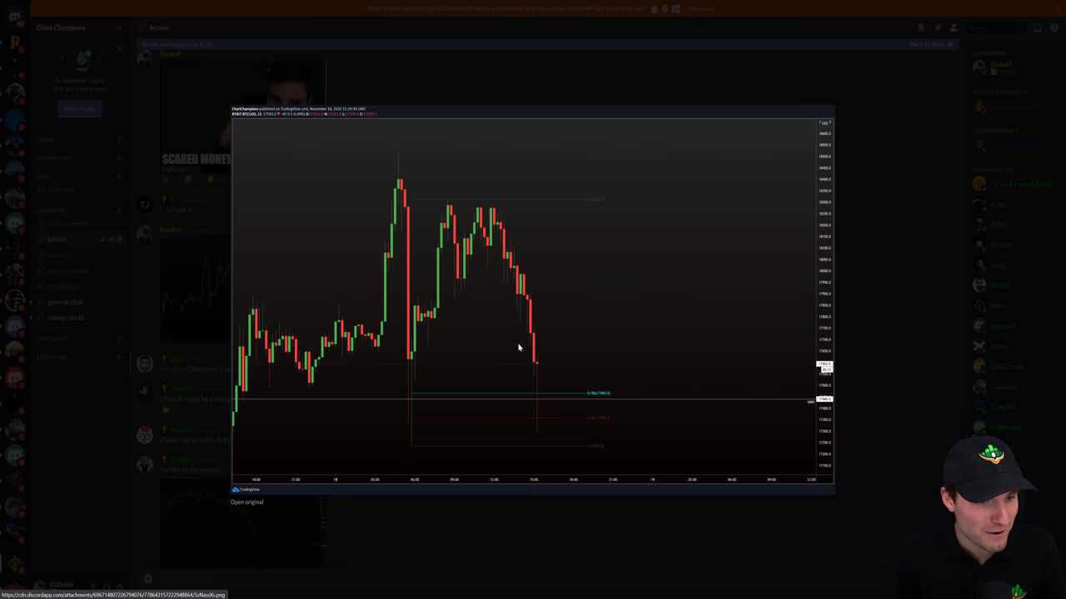
click(562, 547)
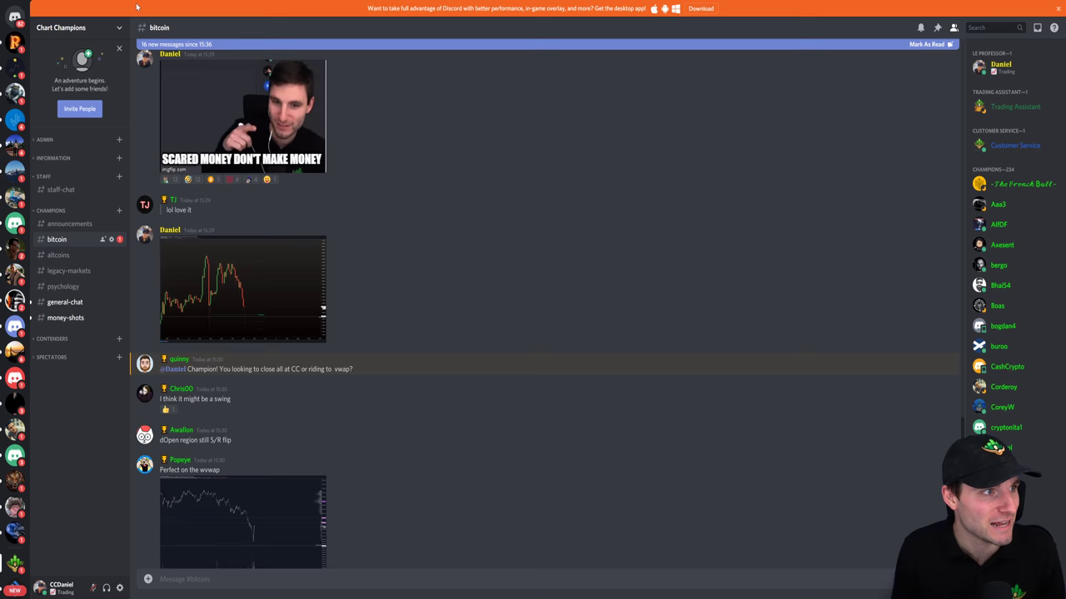
key(alt+Tab)
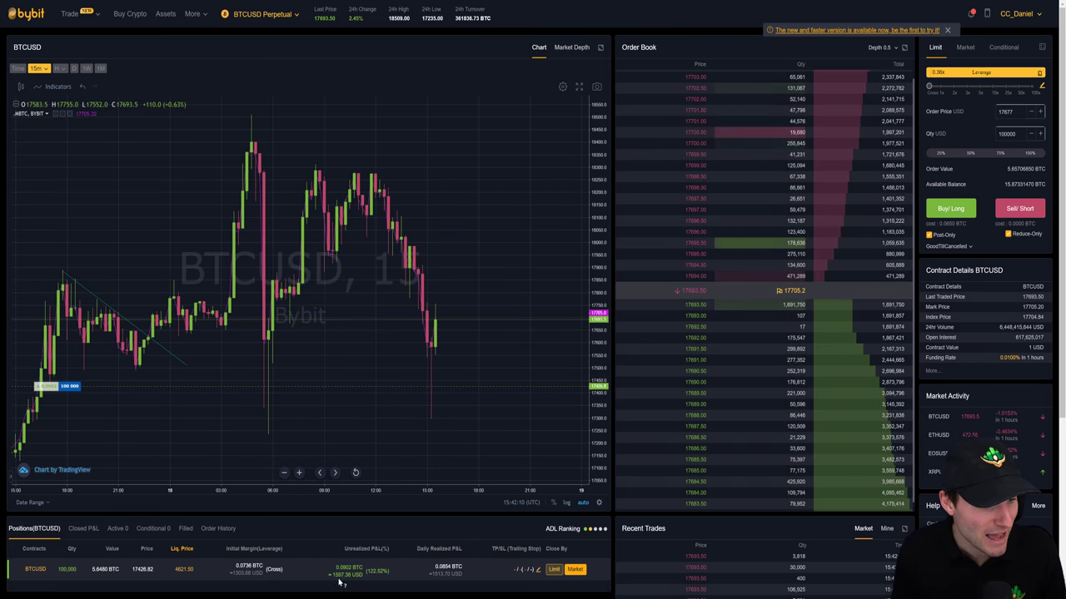
Step: Back in Discord, scroll #bitcoin down to the '17700 now current resistance' post
key(alt+Tab)
scroll(500, 253, down, 5)
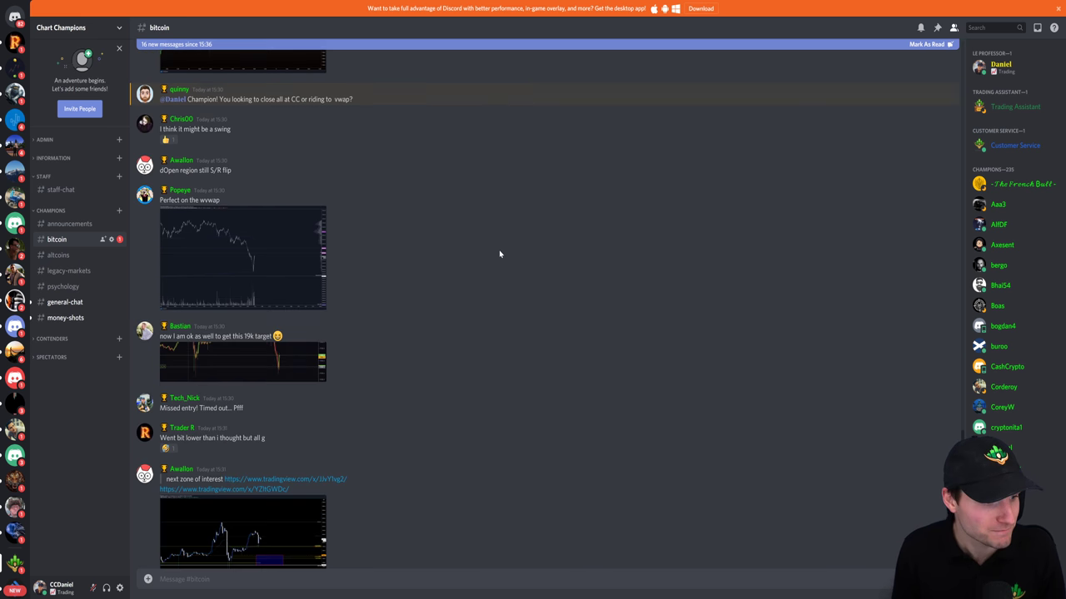
scroll(500, 252, down, 5)
scroll(508, 256, down, 5)
scroll(512, 258, down, 5)
scroll(564, 202, down, 3)
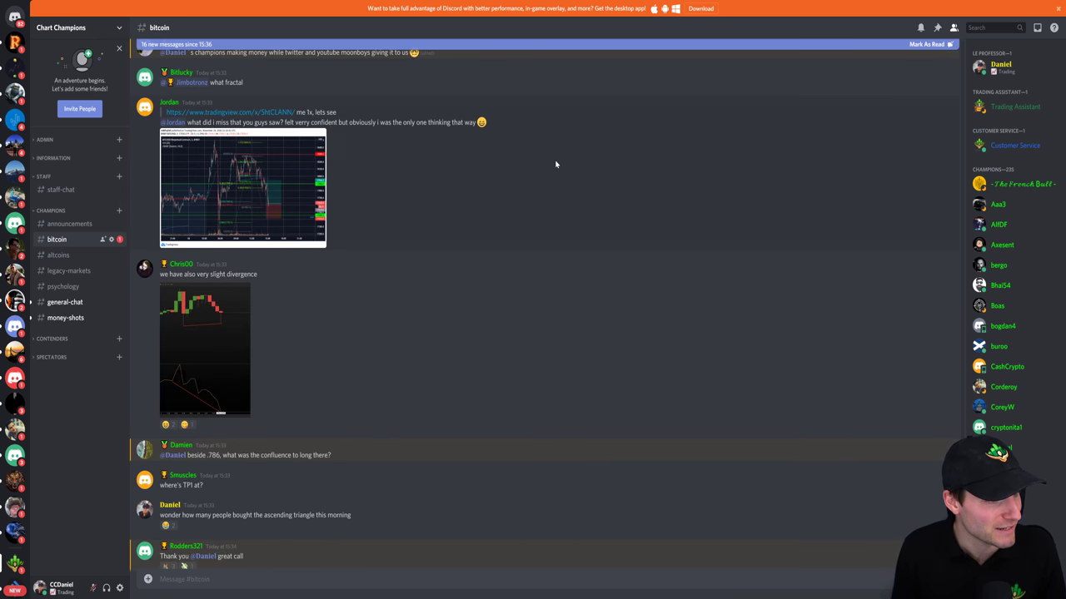
scroll(549, 230, up, 2)
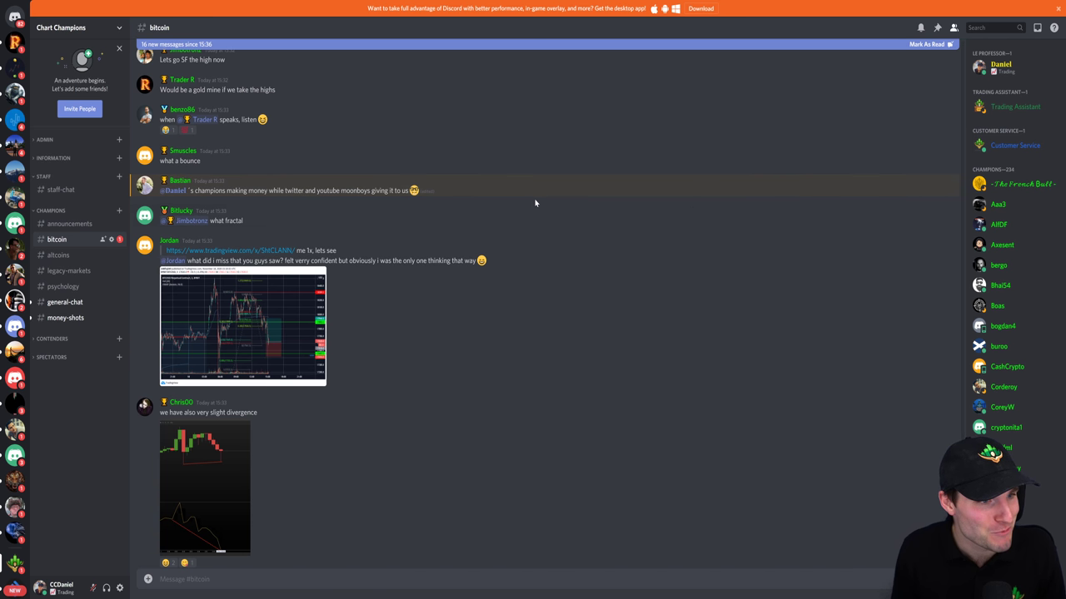
scroll(537, 207, down, 2)
scroll(543, 218, down, 3)
scroll(491, 283, down, 2)
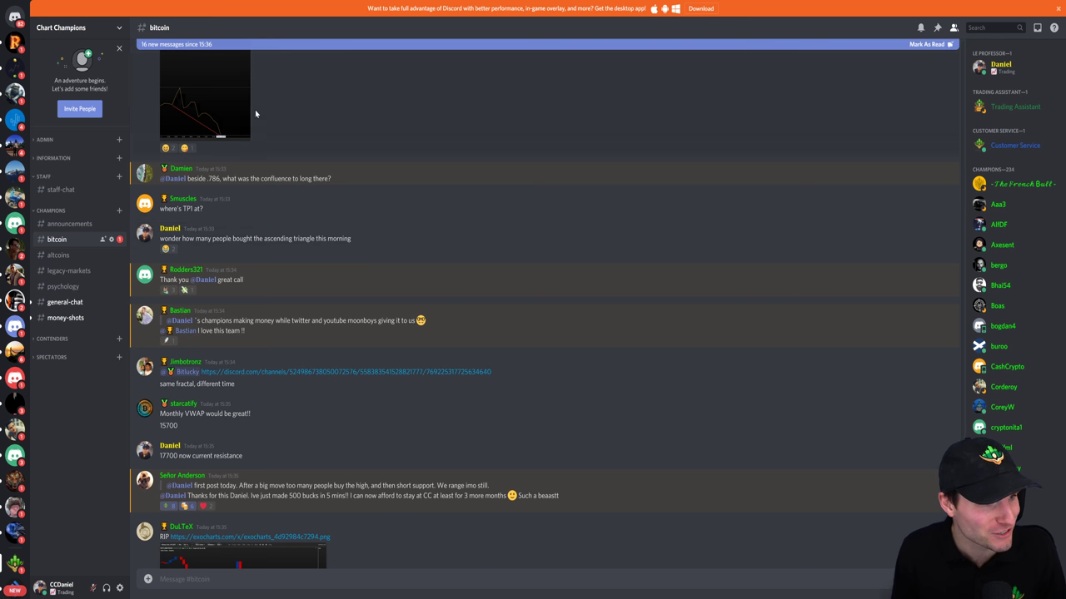
Step: Brush a freehand triangle over the BTCUSD consolidation near the highs, extended upward
key(alt+Tab)
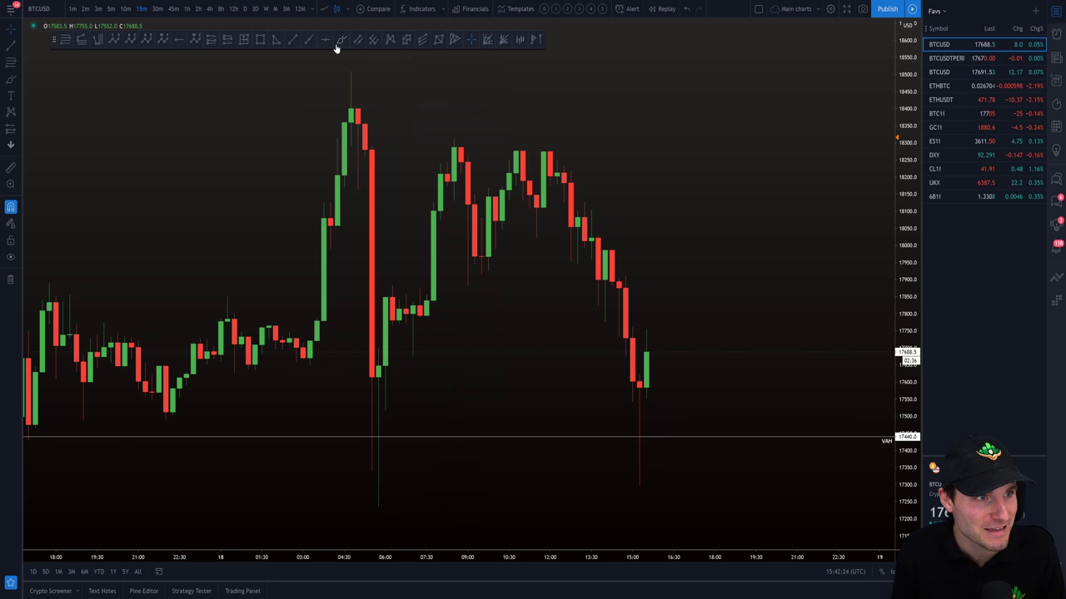
click(341, 40)
drag(468, 287, 605, 167)
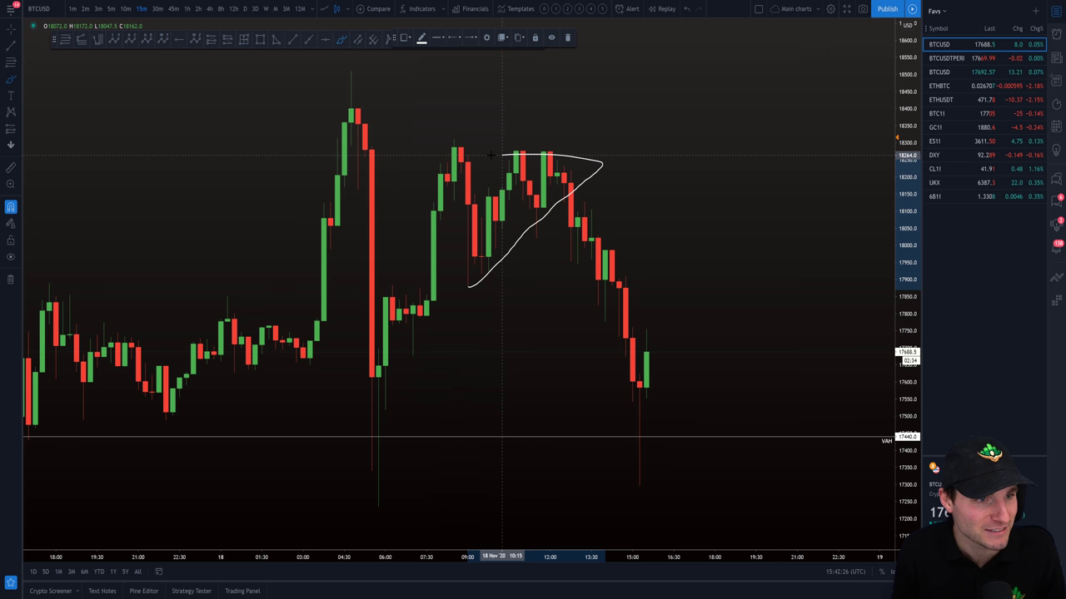
mouse_move(502, 155)
mouse_down()
mouse_move(452, 155)
mouse_move(530, 155)
mouse_up()
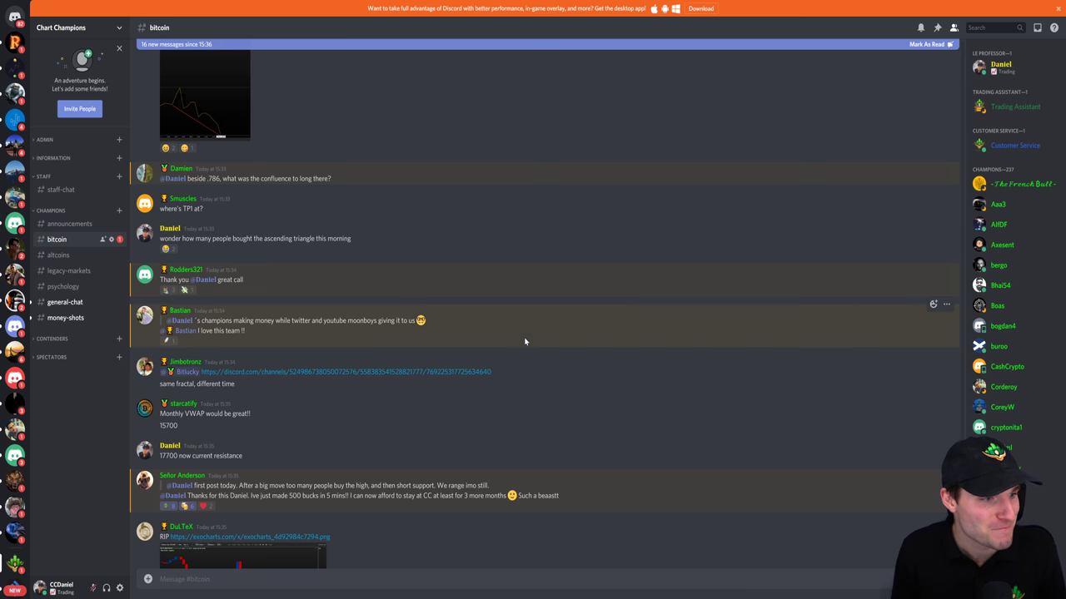
scroll(524, 342, down, 3)
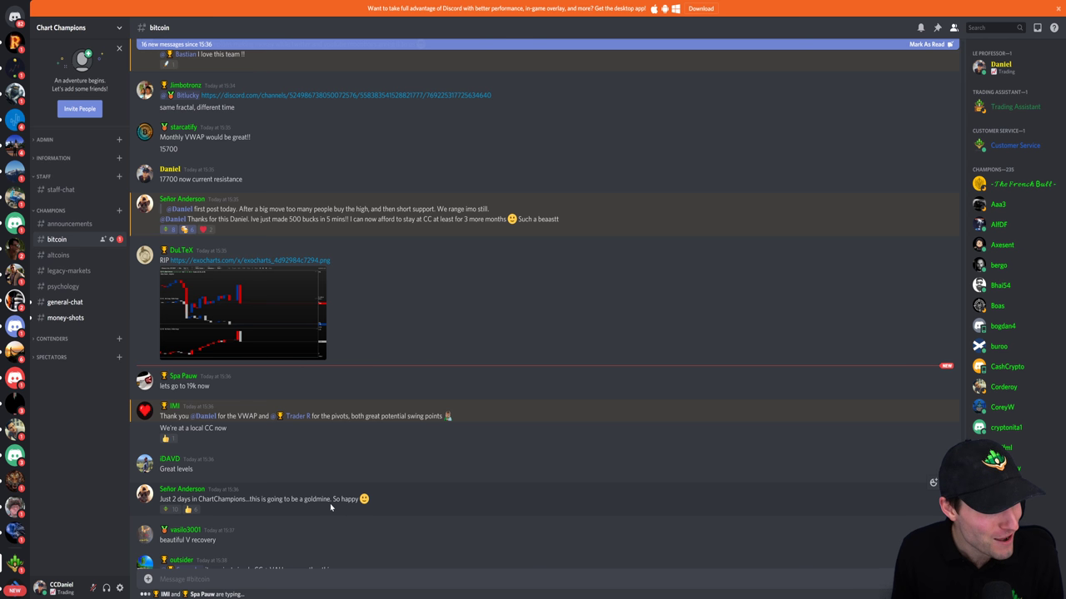
Step: Switch from #bitcoin to #general-chat in the left sidebar
click(66, 302)
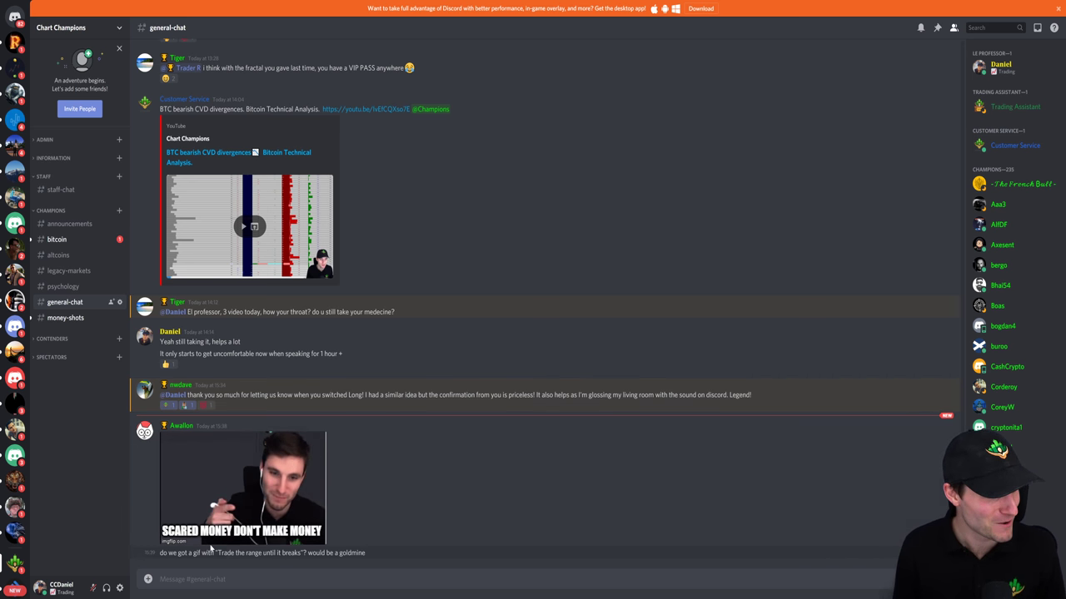
Step: Check the Bybit BTCUSD long's unrealized profit of about 114%
key(alt+Tab)
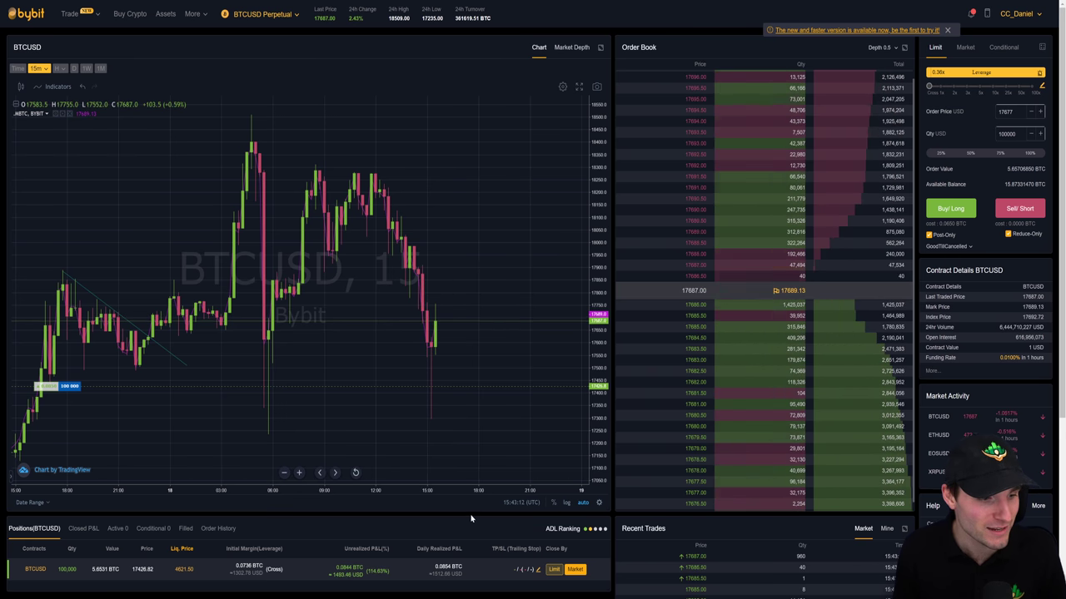
mouse_move(441, 403)
mouse_down()
mouse_move(476, 397)
mouse_move(447, 399)
mouse_up()
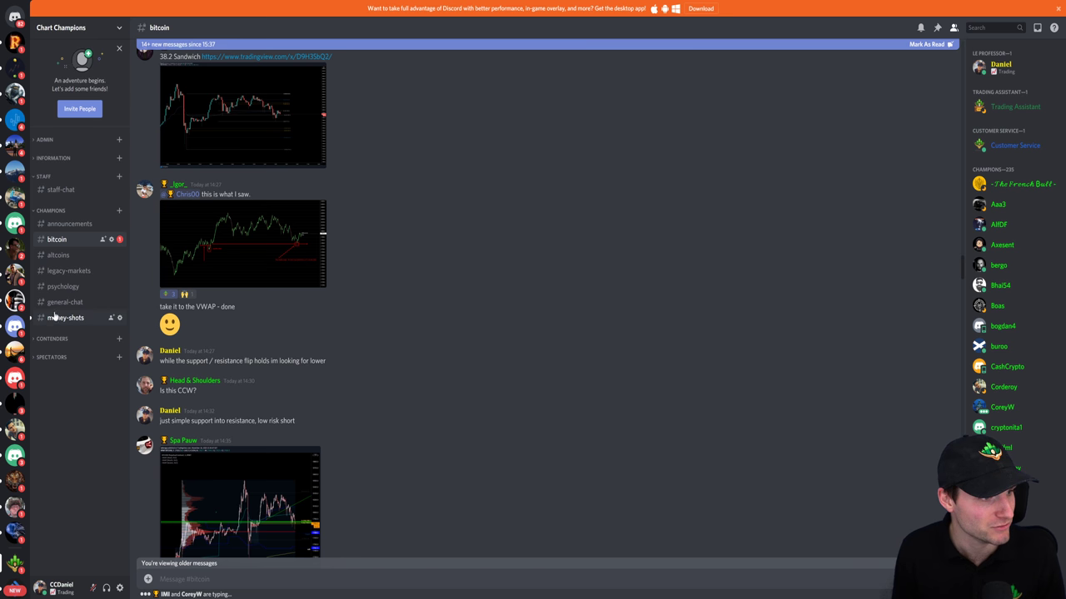
Step: Open #money-shots and enlarge the 3.14% BTCUSD short profit screenshot
click(71, 320)
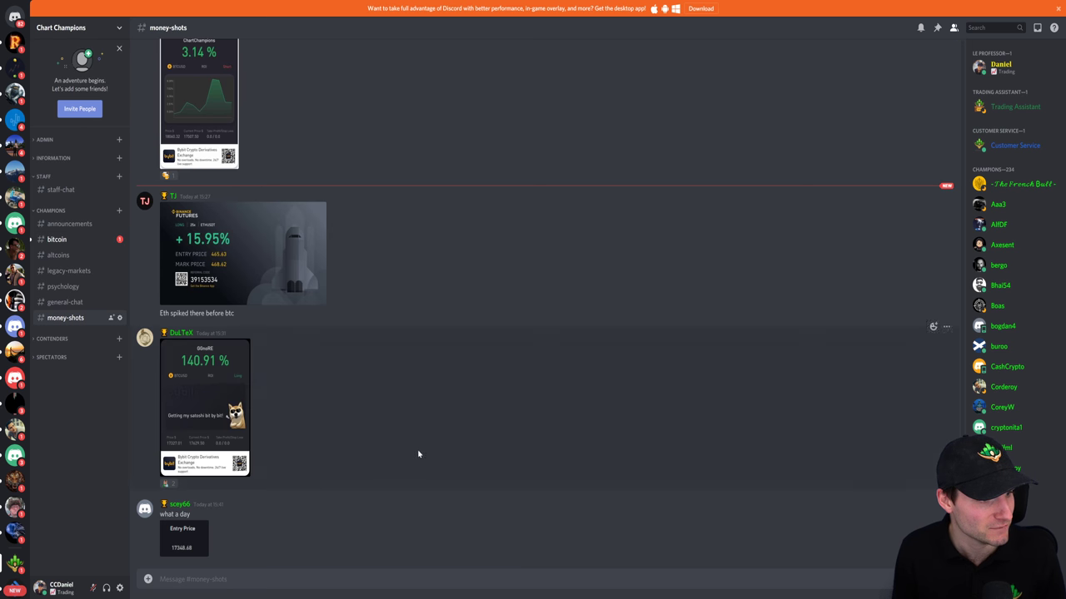
scroll(447, 430, up, 2)
click(200, 192)
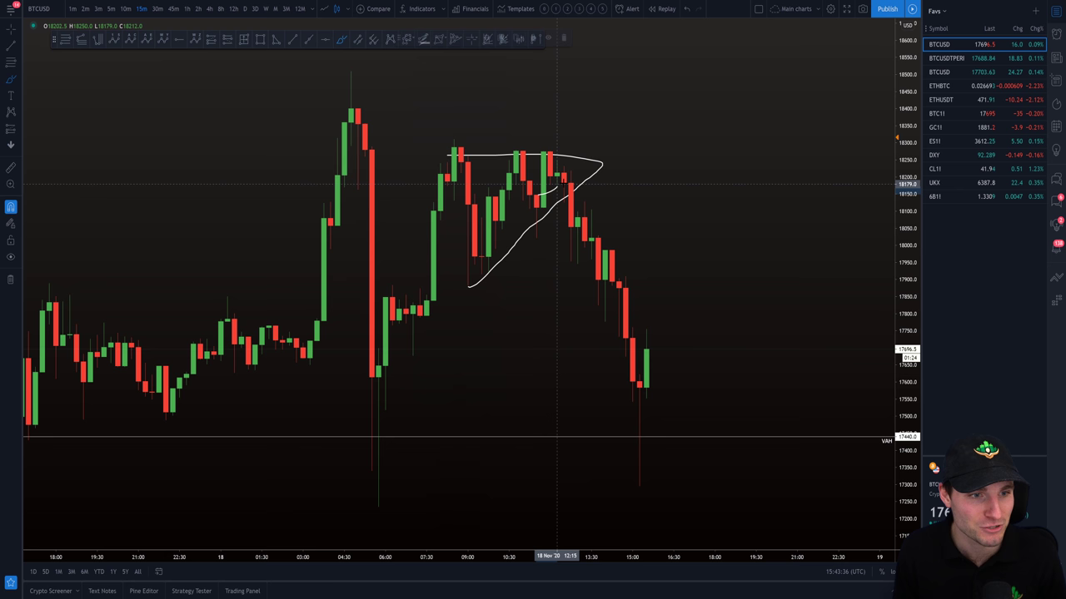
Step: Draw and undo a freehand curve, then pan the Exocharts order-flow chart back and forth
drag(554, 162, 695, 398)
key(ctrl+z)
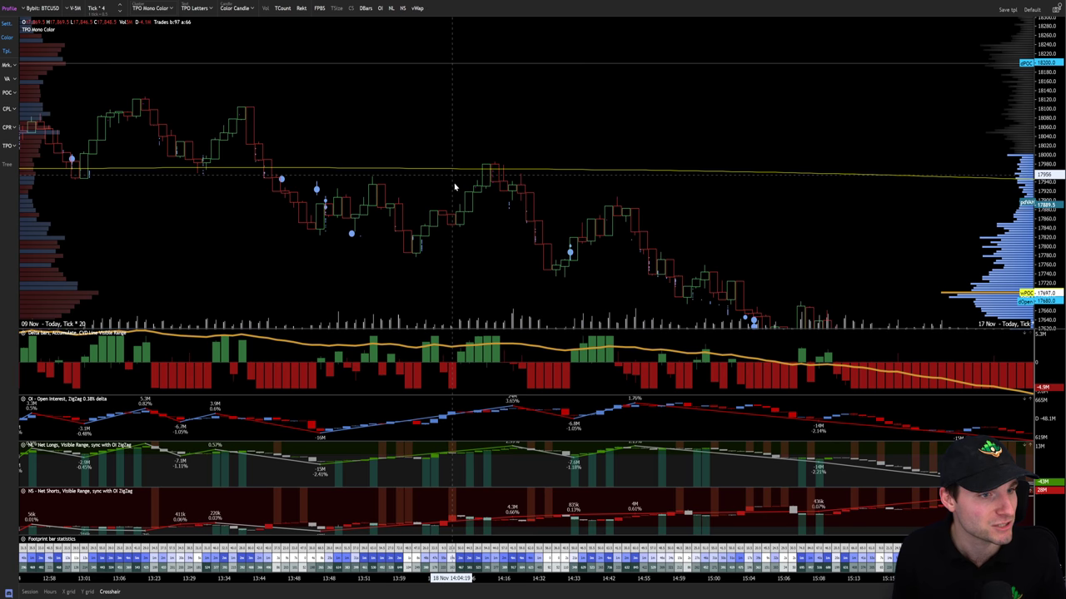
drag(254, 216, 302, 239)
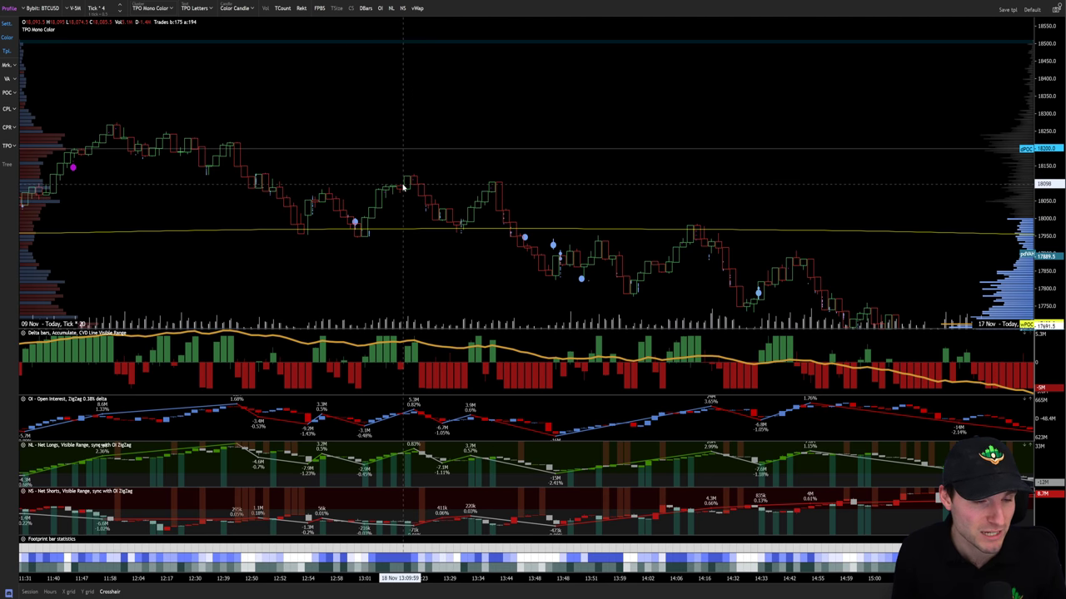
drag(532, 293, 439, 263)
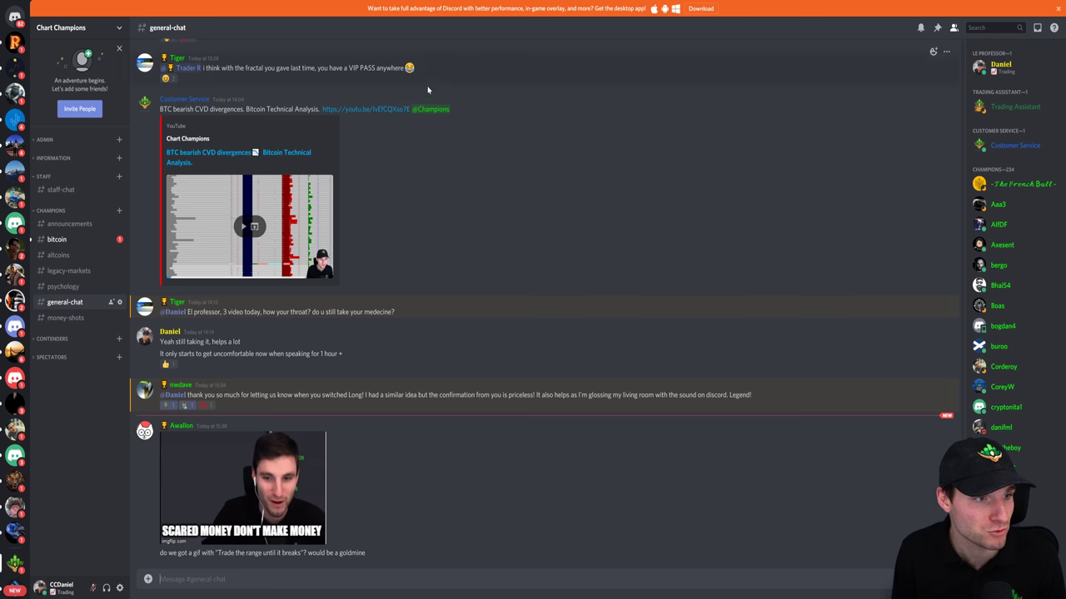
Step: Reopen #money-shots and enlarge the 3.14% short profit image
click(73, 323)
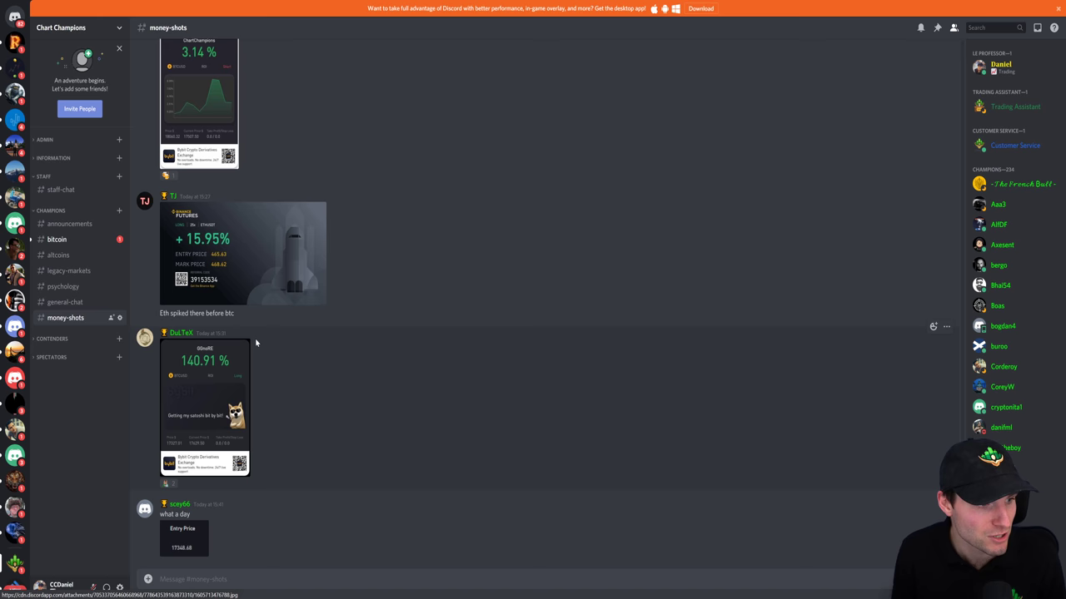
scroll(292, 333, up, 3)
click(225, 238)
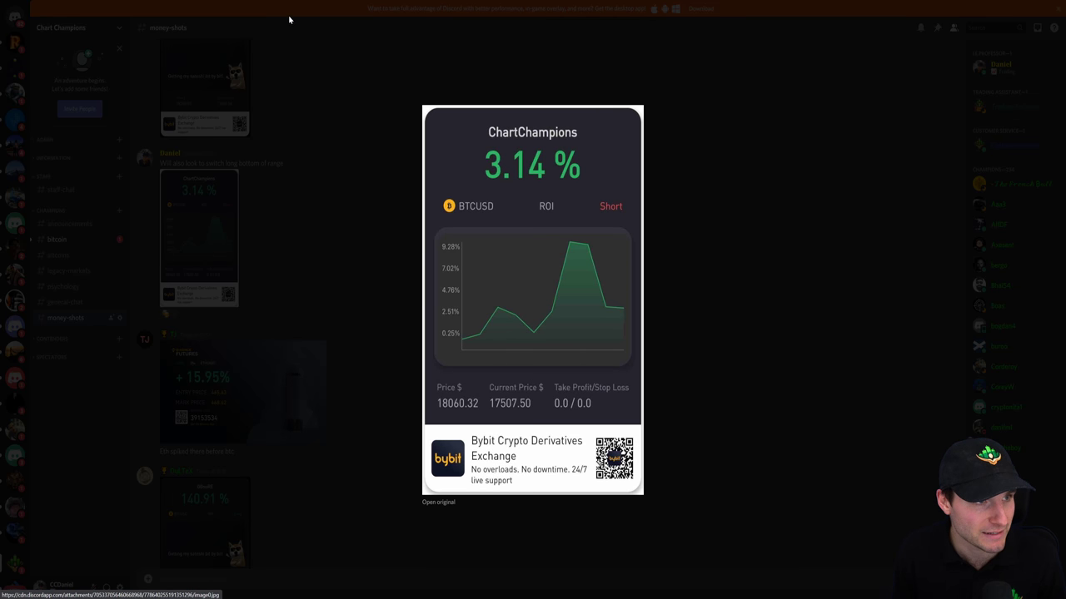
Step: Reload Bybit and review the BTCUSD position chart, now at about 119% unrealized profit
key(alt+Tab)
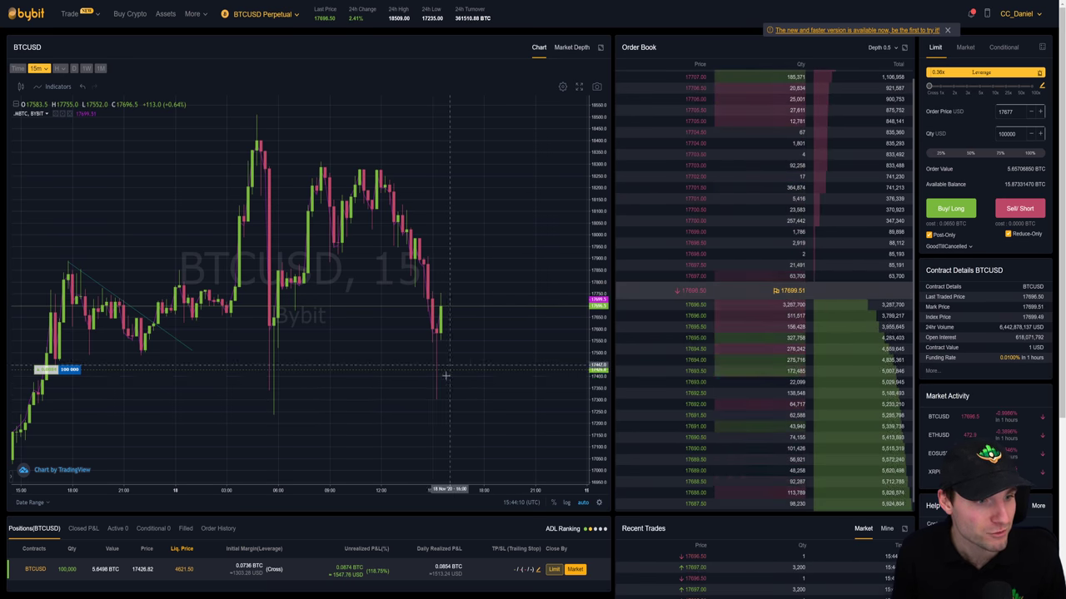
drag(446, 375, 488, 310)
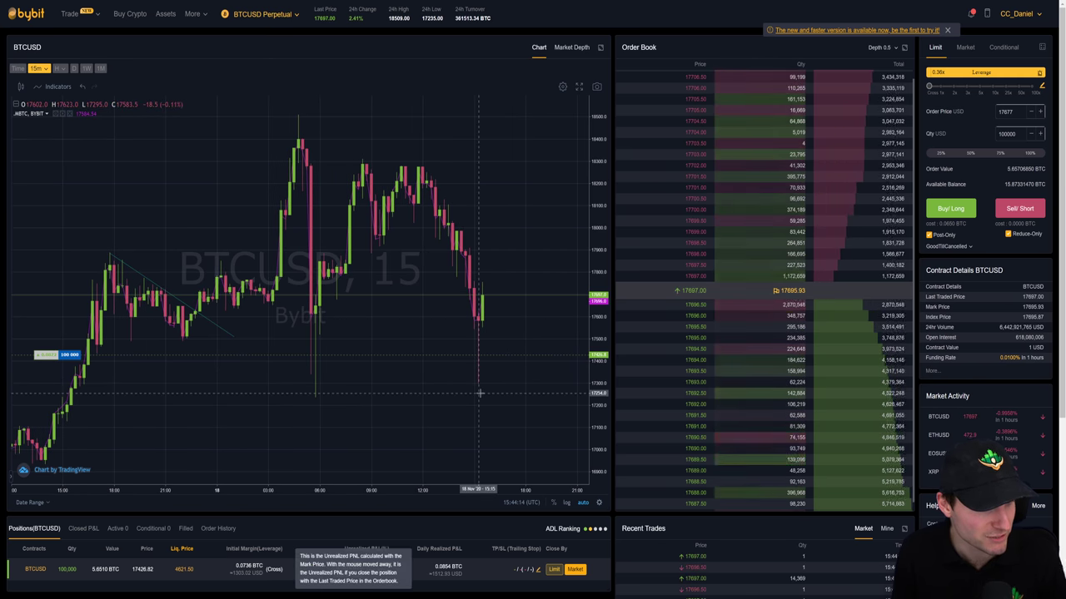
key(F5)
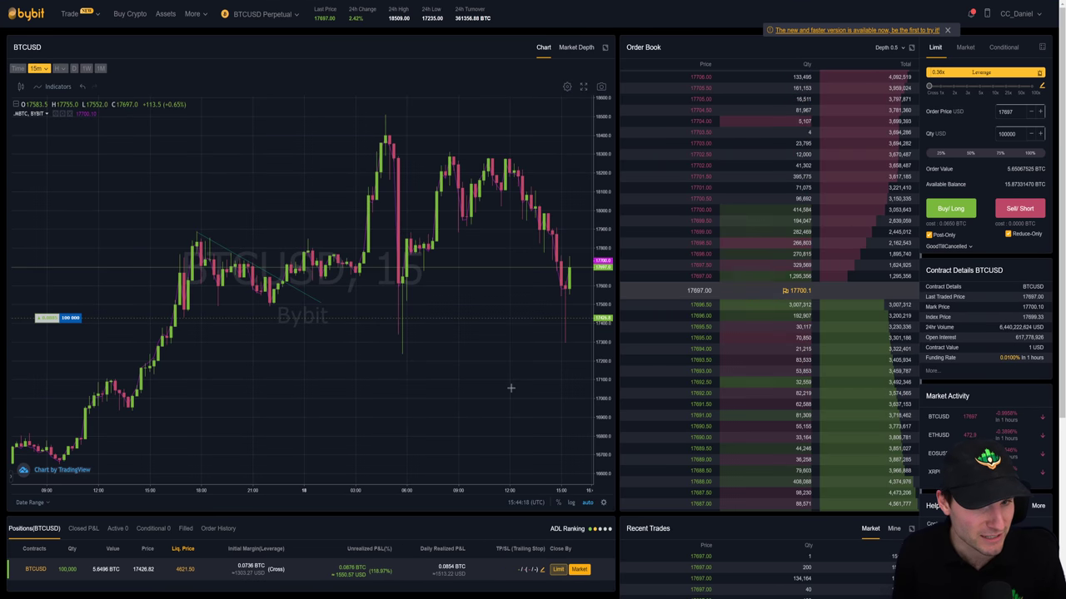
drag(511, 388, 400, 388)
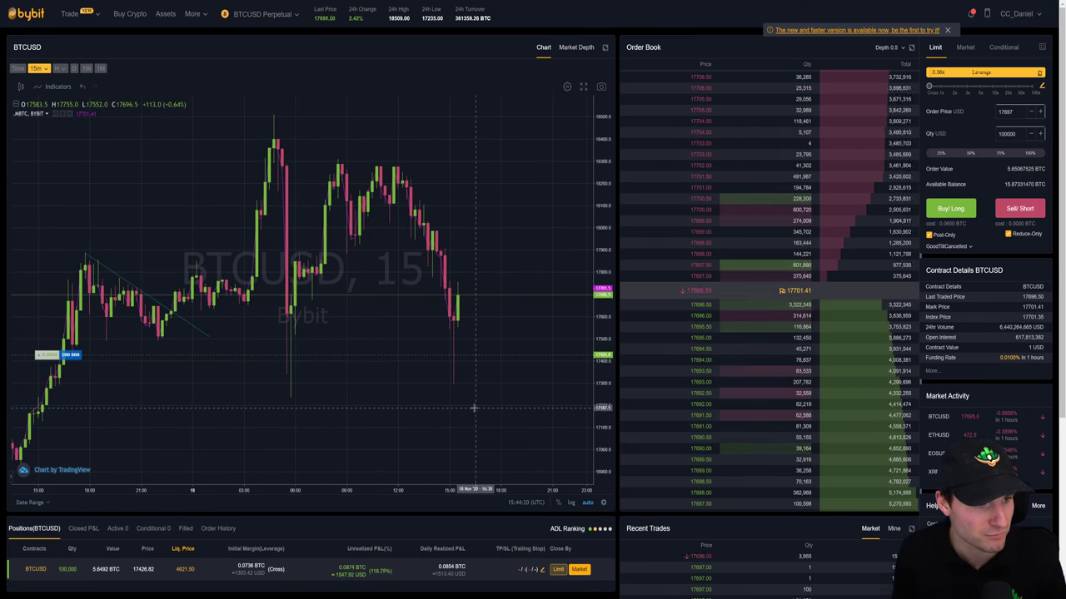
scroll(474, 408, up, 1)
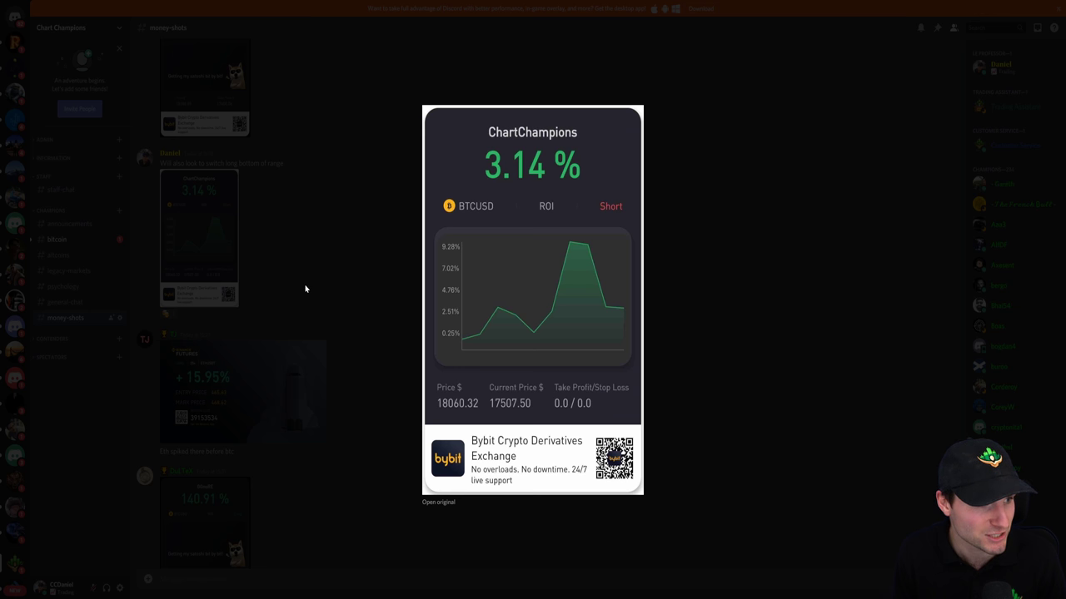
Step: Close the enlarged 3.14% profit image and move to the #bitcoin channel
click(306, 289)
key(alt+shift+Up)
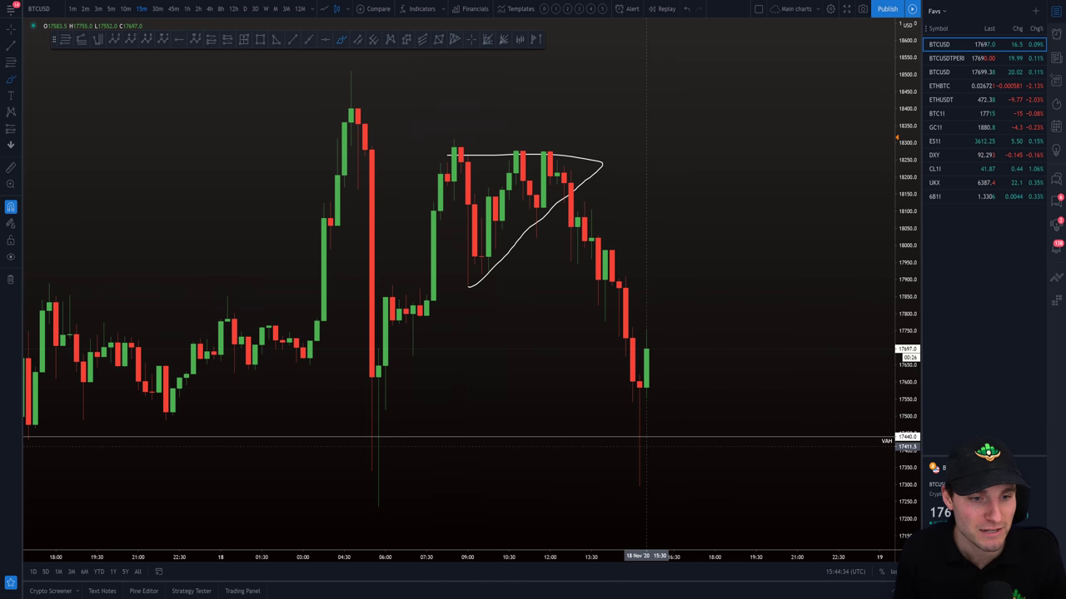
scroll(640, 460, down, 2)
scroll(640, 460, up, 1)
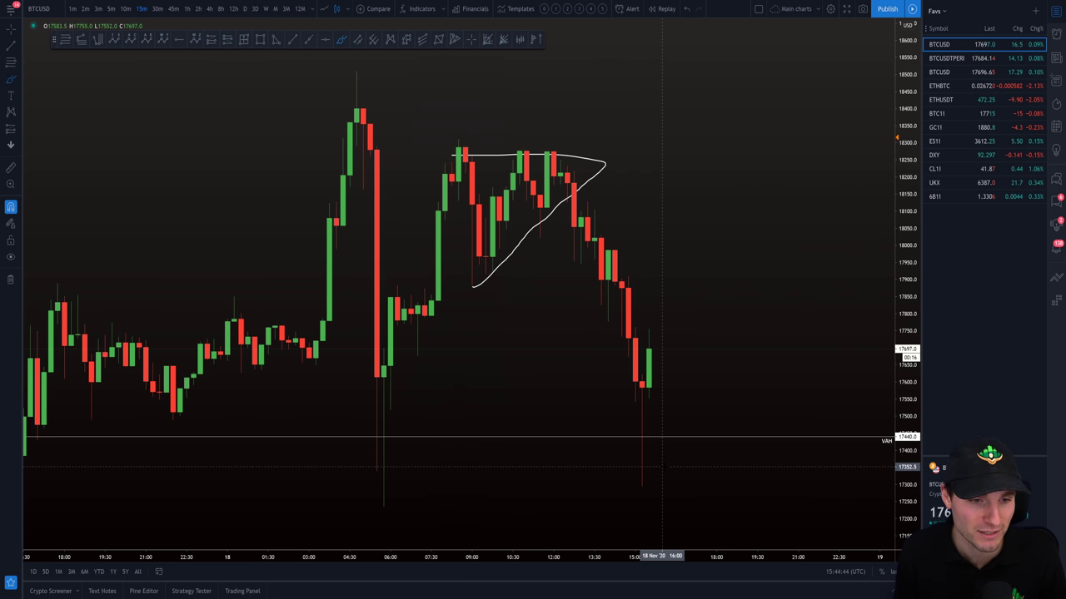
scroll(666, 465, down, 1)
click(787, 469)
key(Escape)
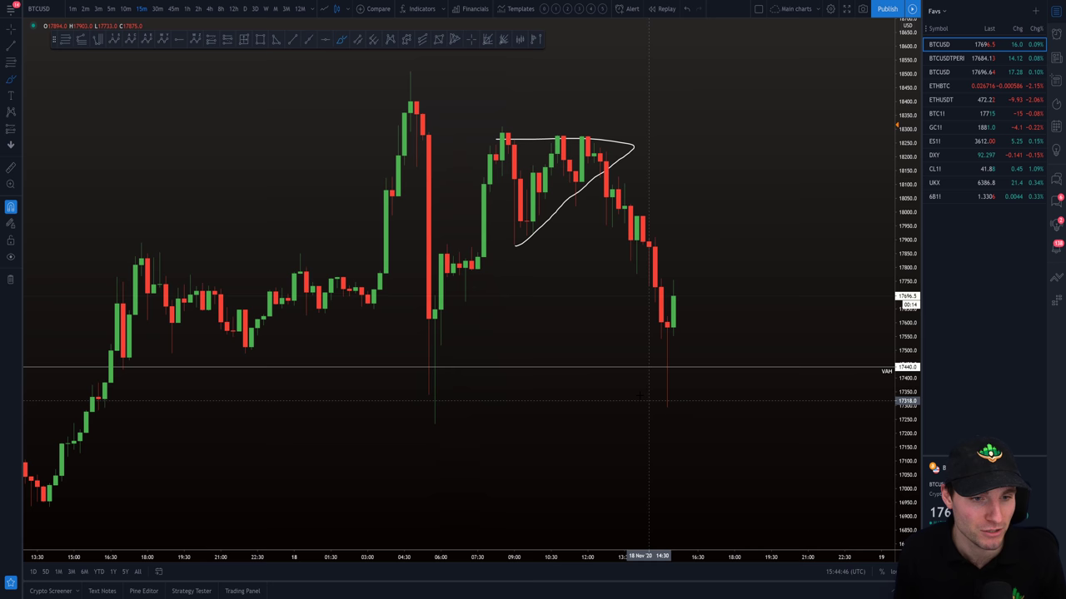
scroll(571, 449, up, 2)
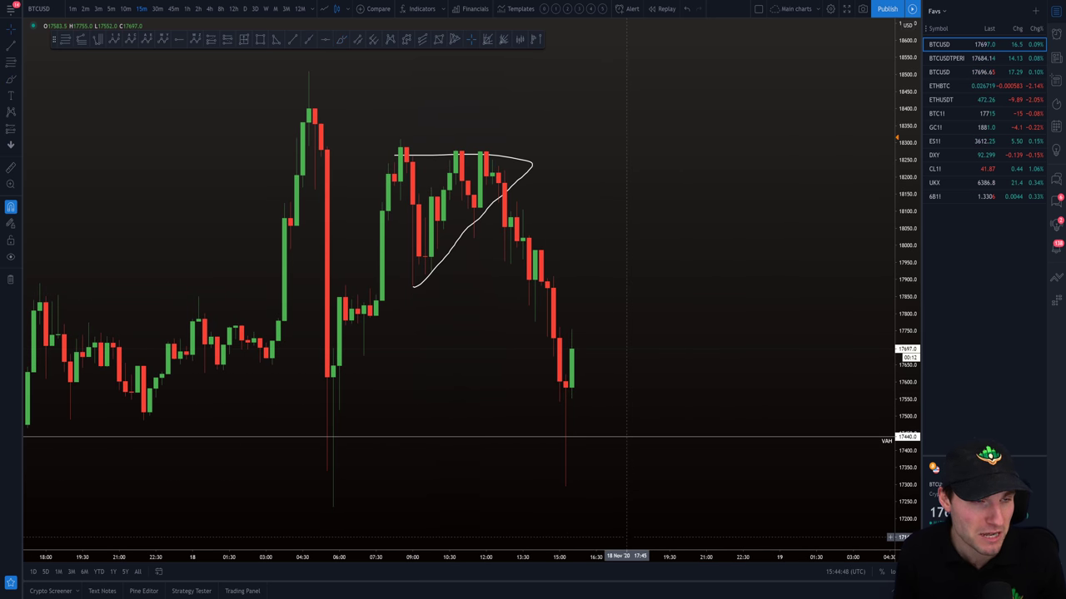
drag(639, 475, 697, 476)
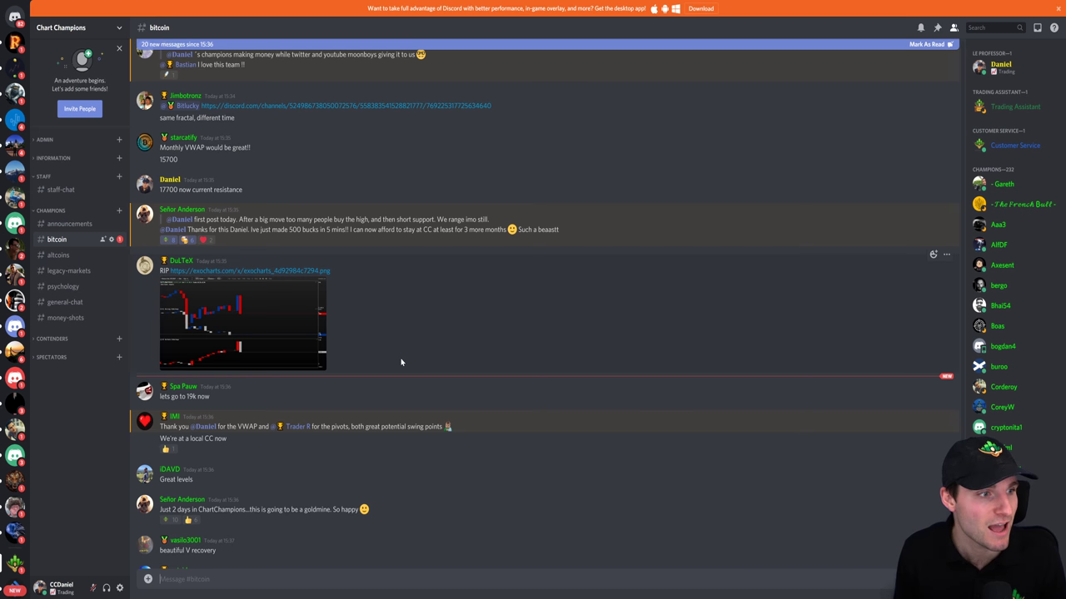
Step: Scroll back through #bitcoin and enlarge the earlier BTCUSD chart with its projected dip-and-rally curve
scroll(400, 363, up, 5)
scroll(407, 380, up, 5)
scroll(409, 381, up, 3)
scroll(408, 387, up, 3)
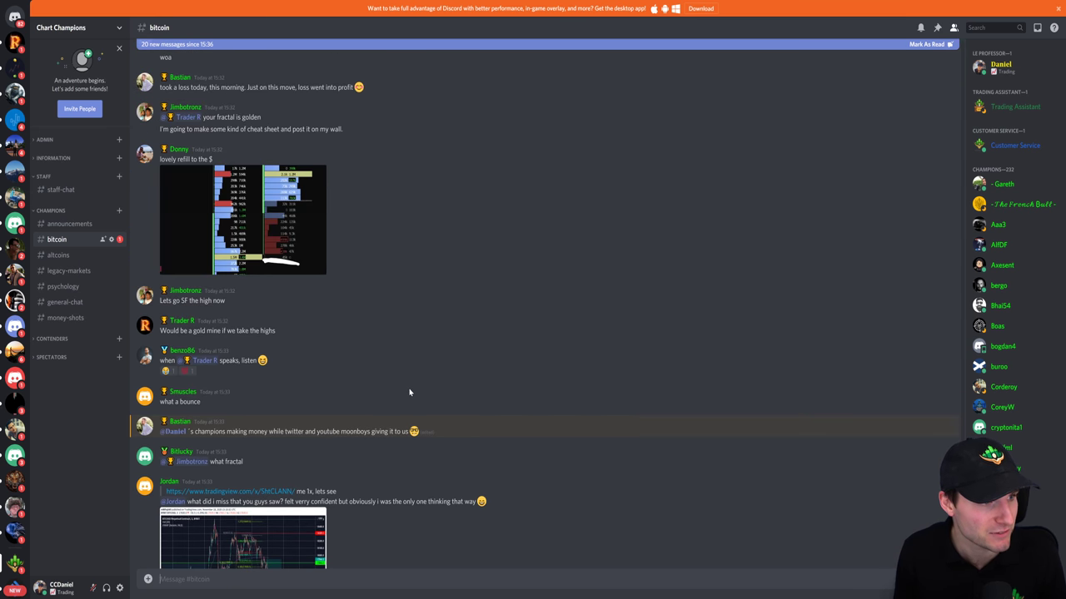
scroll(407, 412, up, 3)
scroll(406, 415, up, 3)
scroll(406, 416, up, 3)
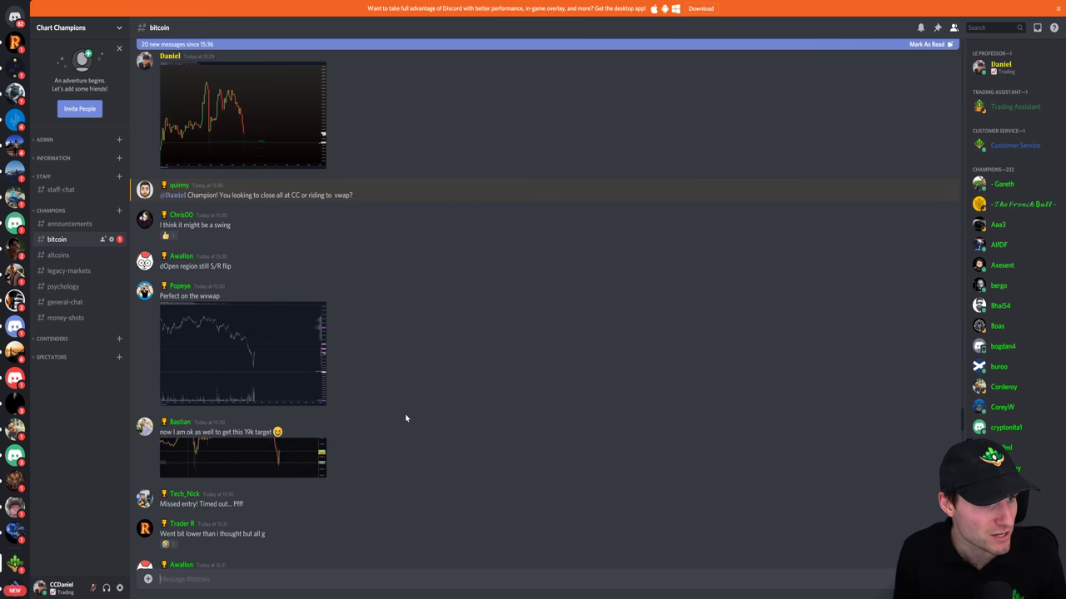
scroll(406, 418, up, 3)
scroll(405, 417, up, 3)
scroll(428, 435, up, 3)
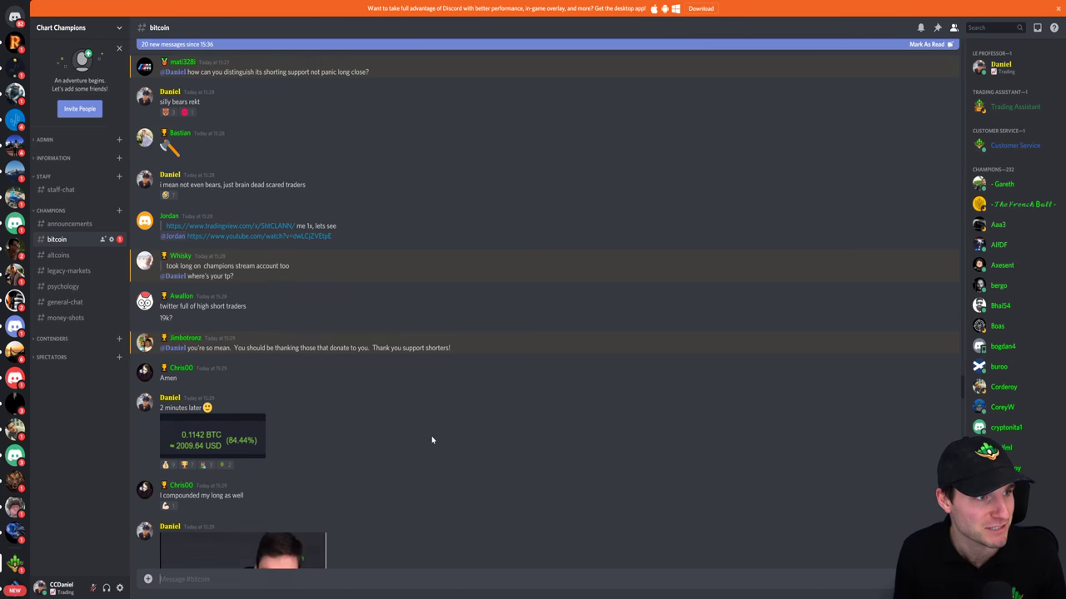
scroll(441, 450, up, 3)
scroll(445, 459, up, 3)
scroll(424, 458, up, 3)
scroll(409, 458, up, 3)
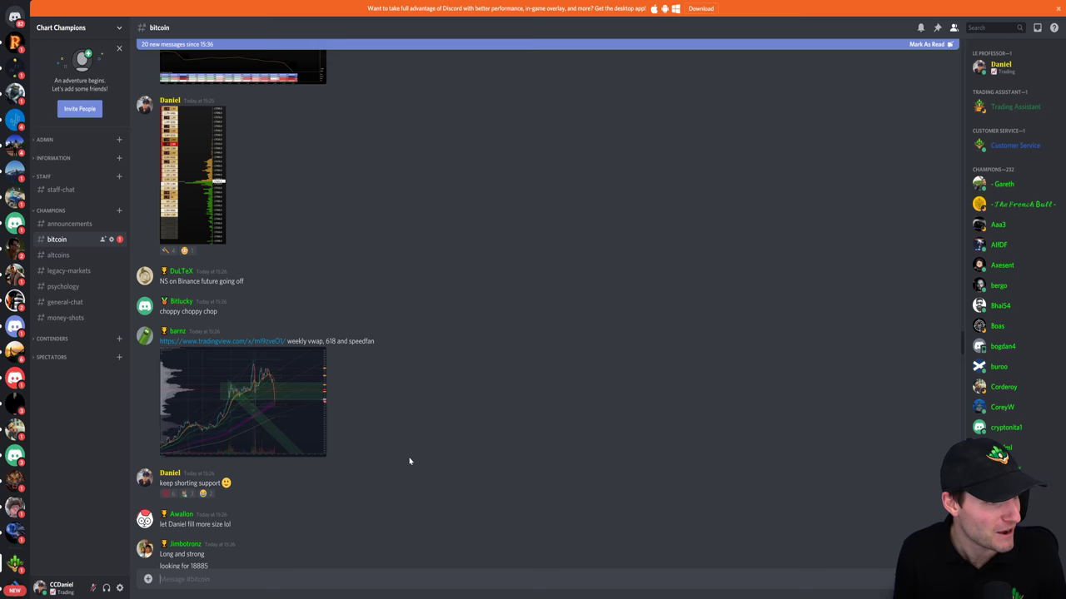
scroll(409, 461, up, 3)
scroll(408, 460, up, 3)
scroll(409, 460, up, 3)
scroll(409, 461, up, 3)
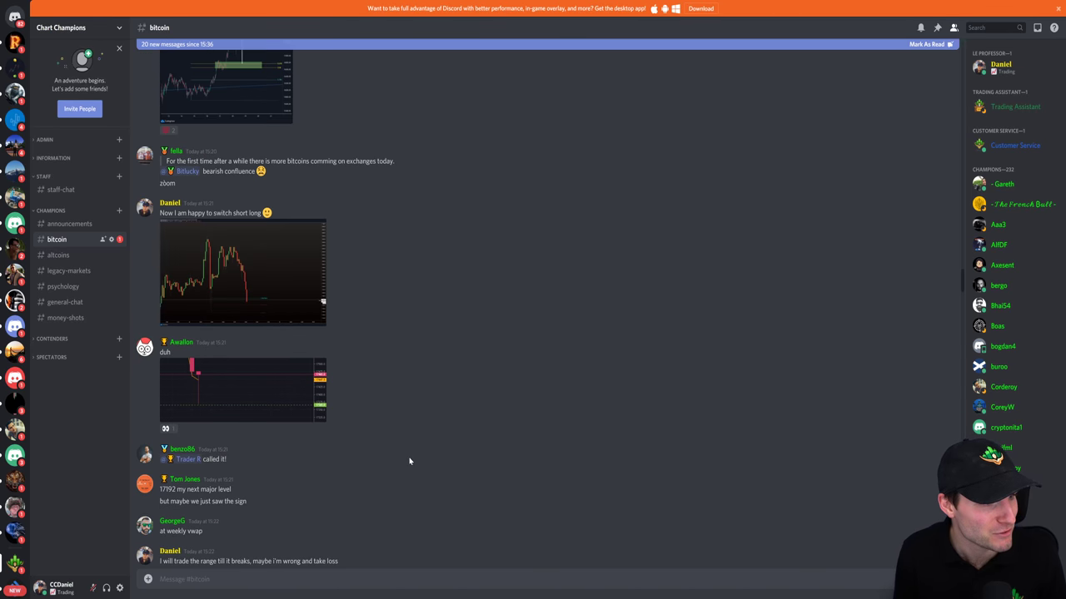
scroll(408, 461, up, 3)
scroll(409, 461, up, 3)
scroll(409, 461, up, 3)
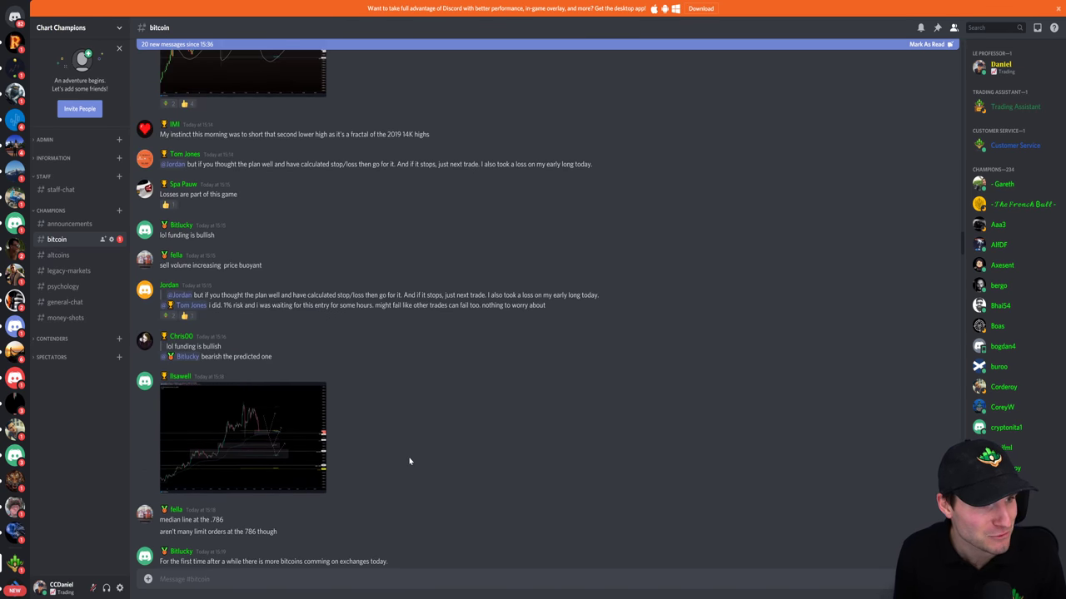
scroll(408, 461, up, 3)
click(280, 283)
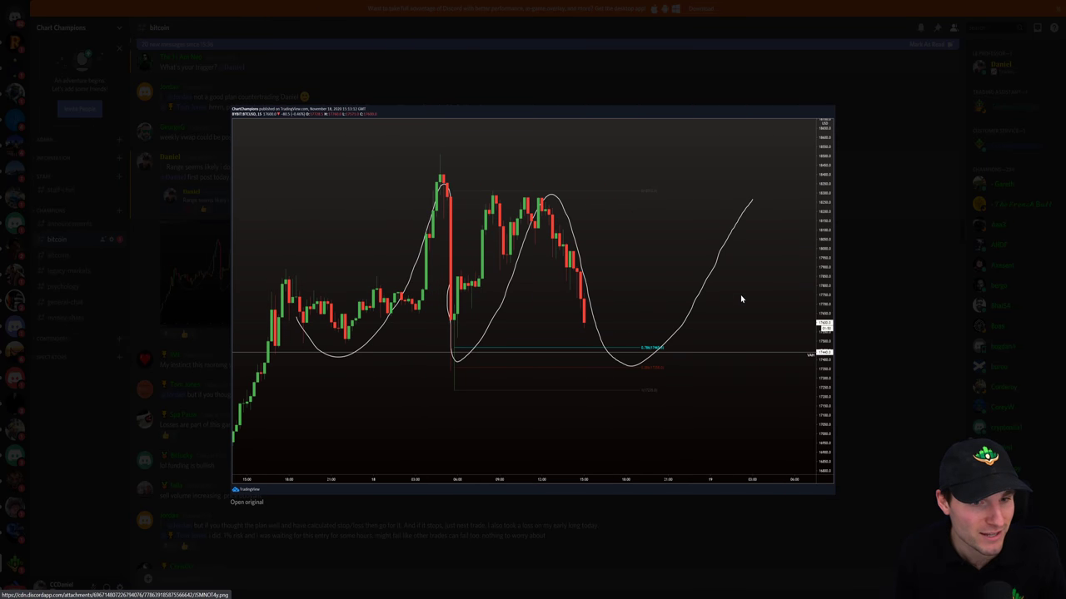